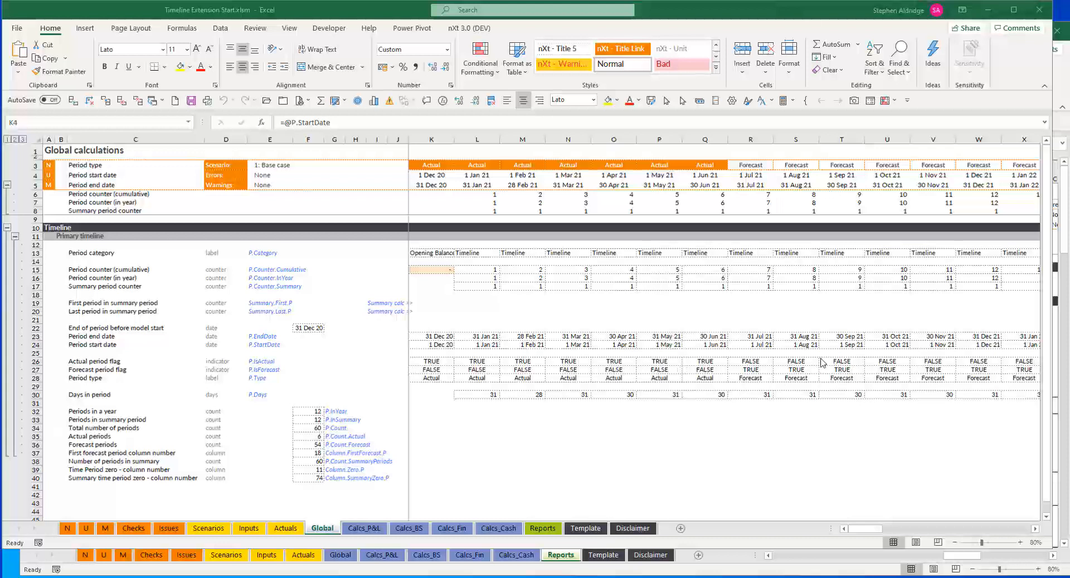
Step: Review the Global sheet's period end date row through the last monthly column and across the annual summary columns beyond it
{"action": "left_click", "coordinate": [796, 185]}
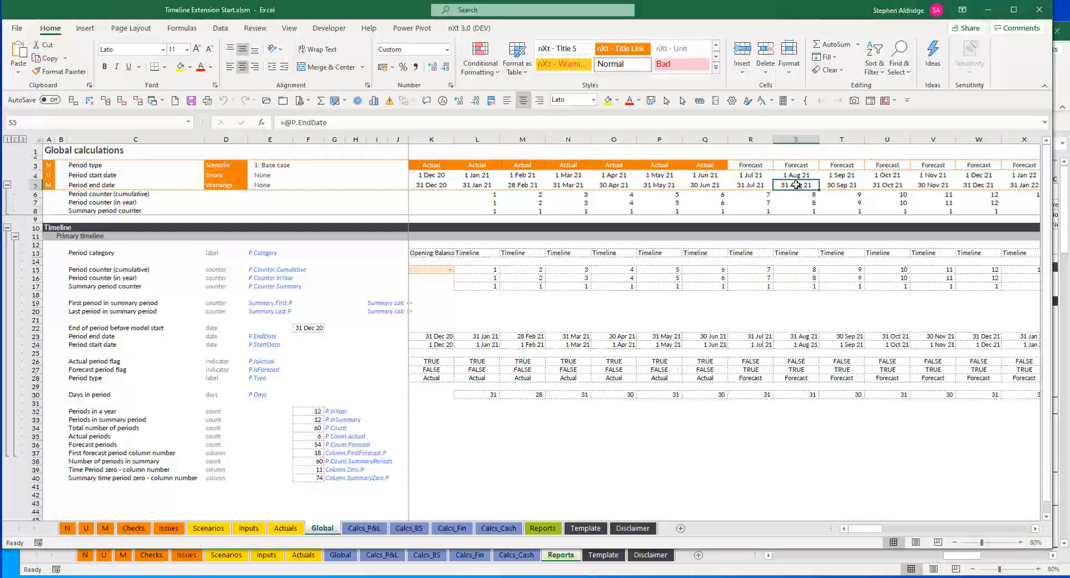
{"action": "key", "text": "ctrl+Right"}
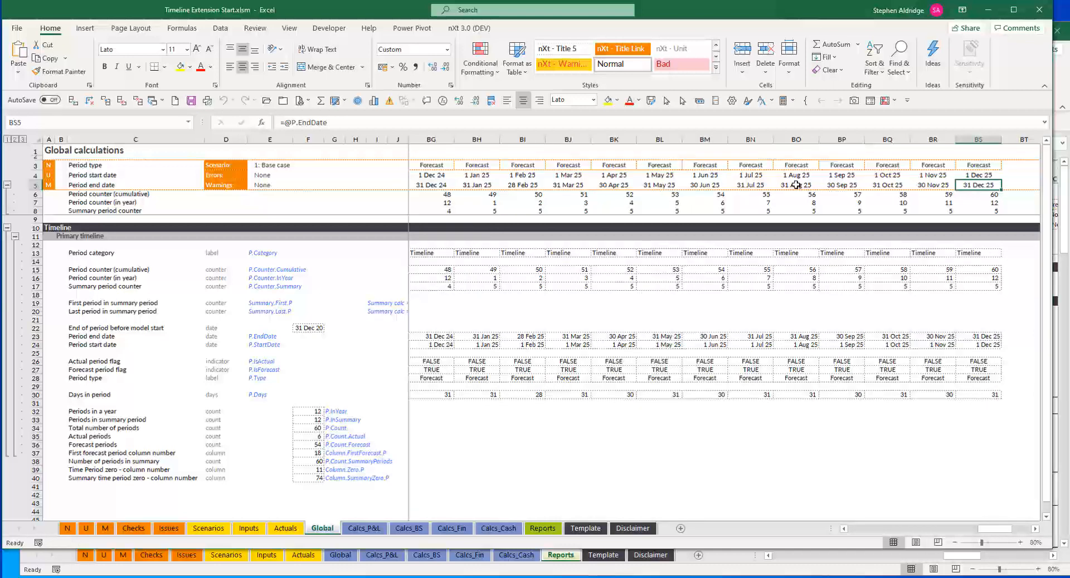
{"action": "key", "text": "Right"}
{"action": "key", "text": "Right"}
{"action": "key", "text": "Right"}
{"action": "key", "text": "Right"}
{"action": "key", "text": "Right"}
{"action": "key", "text": "Right"}
{"action": "key", "text": "Right"}
{"action": "key", "text": "Right"}
{"action": "key", "text": "Right"}
{"action": "key", "text": "Right"}
{"action": "key", "text": "Right"}
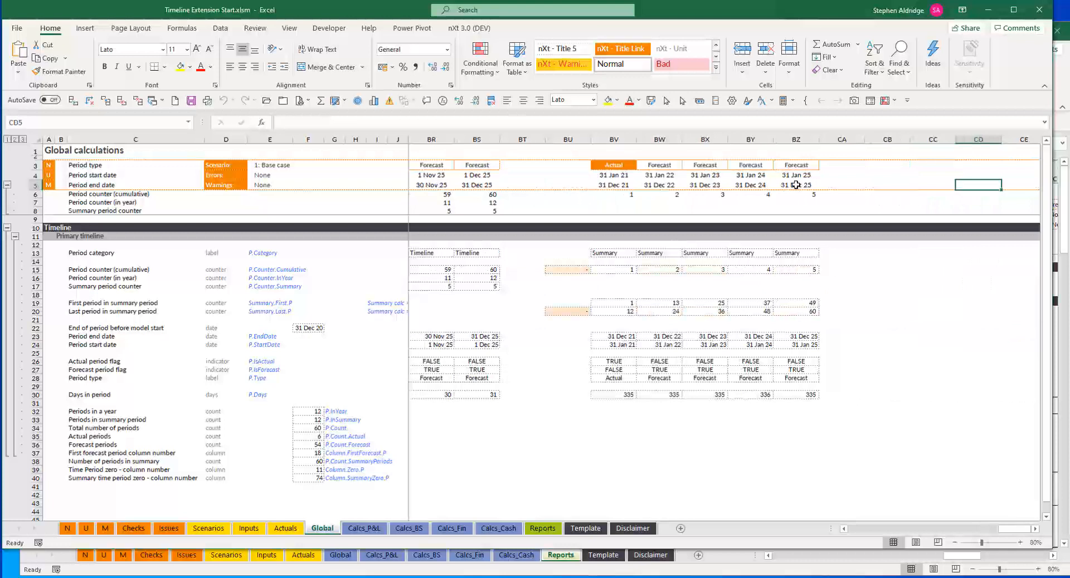
{"action": "key", "text": "Left"}
{"action": "key", "text": "Left"}
{"action": "key", "text": "Left"}
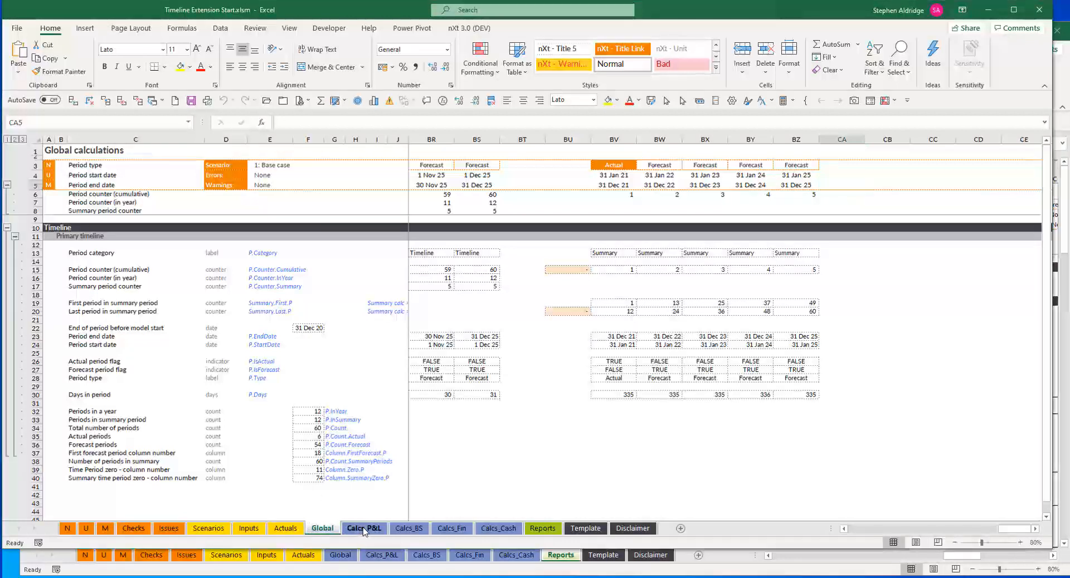
Step: View the Calcs_P&L and Calcs_BS sheets, following the Calcs_BS period start dates to the first summary column
{"action": "left_click", "coordinate": [364, 529]}
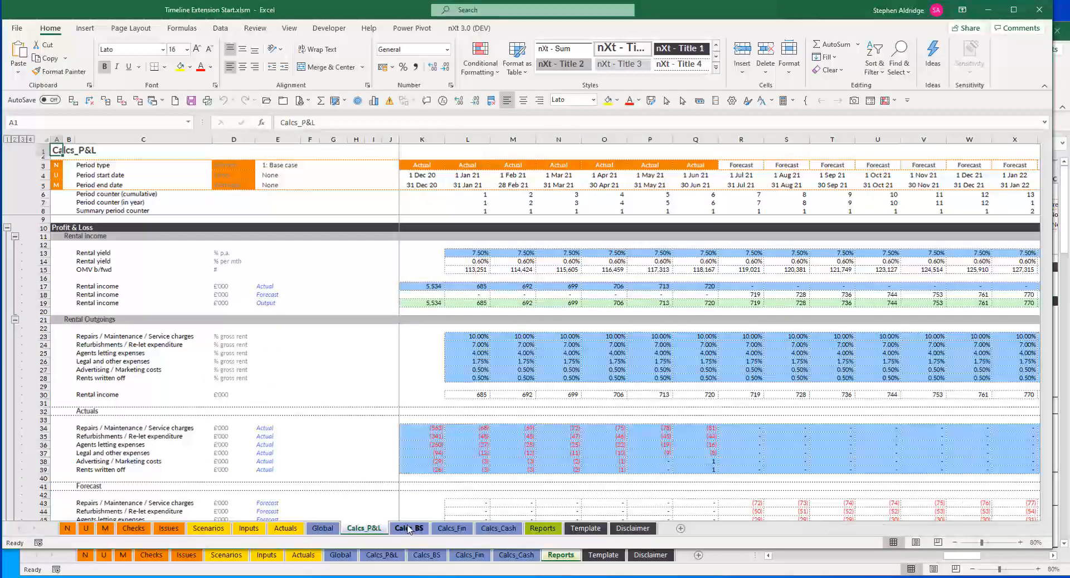
{"action": "left_click", "coordinate": [409, 529]}
{"action": "left_click", "coordinate": [680, 165]}
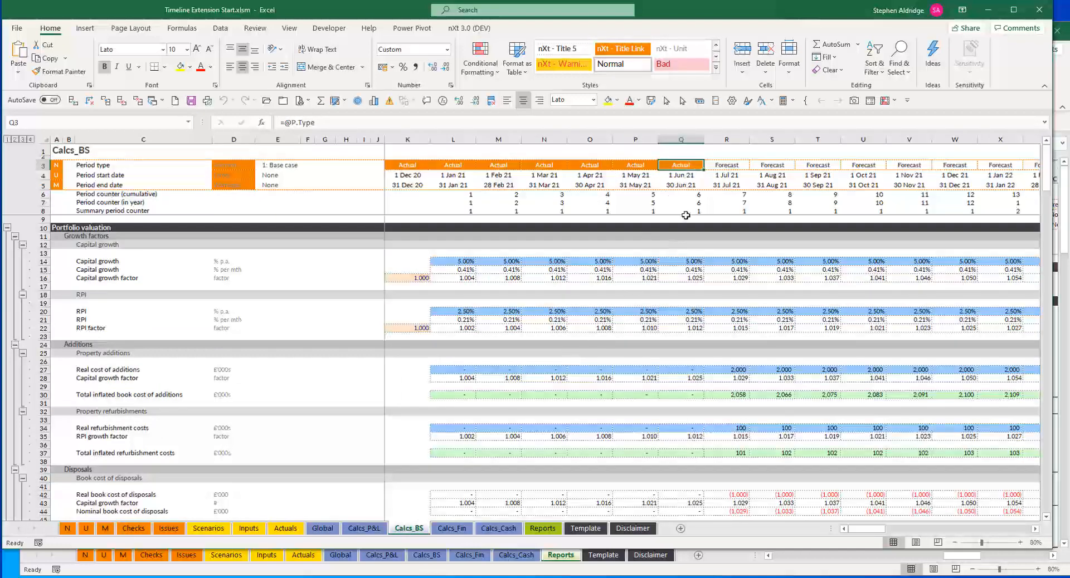
{"action": "key", "text": "Down"}
{"action": "key", "text": "ctrl+Right"}
{"action": "key", "text": "ctrl+Right"}
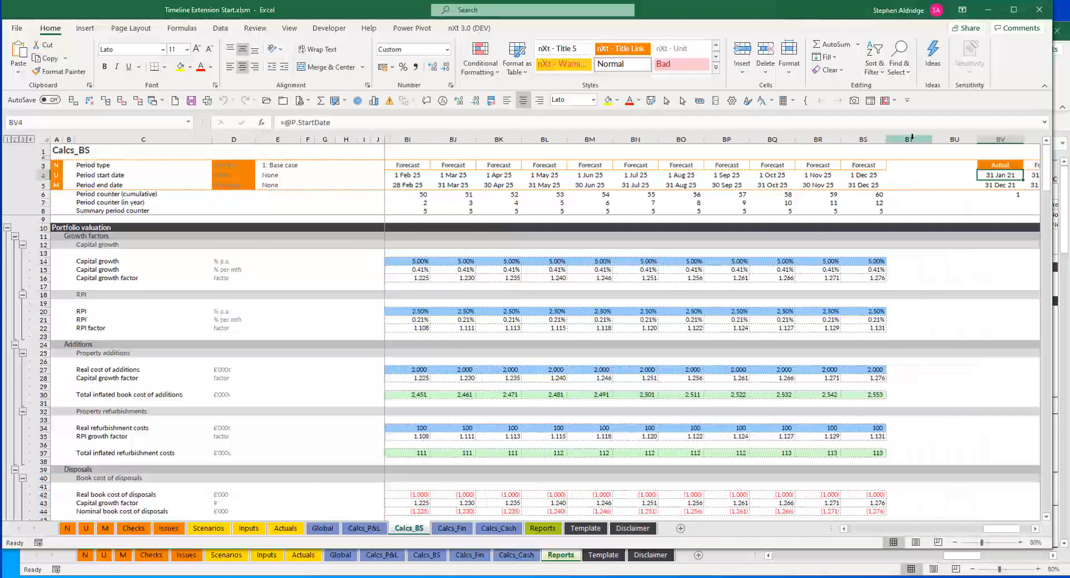
Step: Select whole columns BT through CB on Calcs_BS to inspect the summary area after the monthly timeline
{"action": "left_click_drag", "start_coordinate": [912, 138], "coordinate": [1011, 153]}
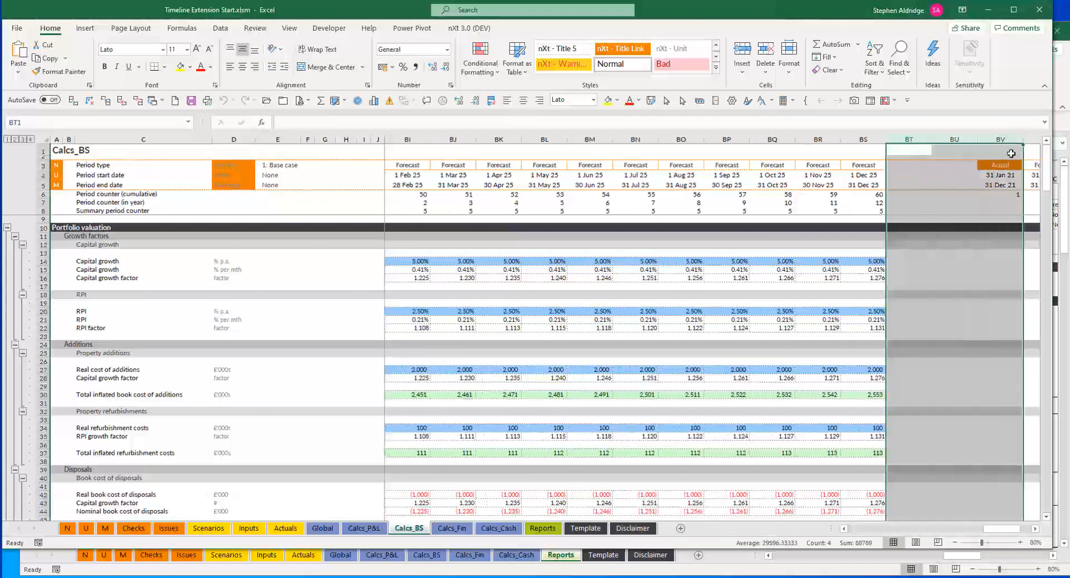
{"action": "key", "text": "shift+Right"}
{"action": "key", "text": "shift+Right"}
{"action": "key", "text": "shift+Right"}
{"action": "key", "text": "shift+Right"}
{"action": "key", "text": "shift+Right"}
{"action": "key", "text": "shift+Right"}
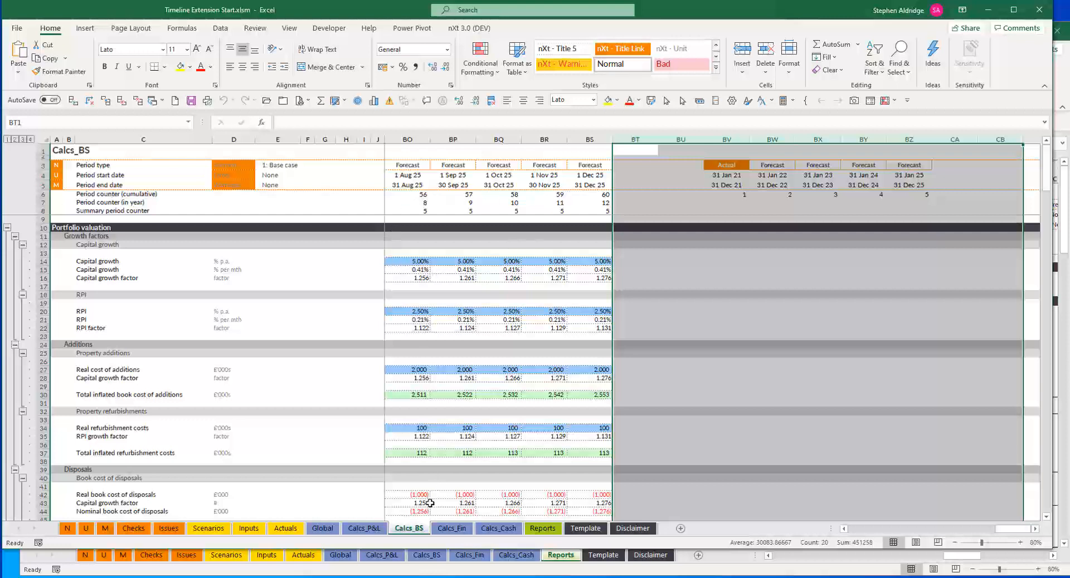
Step: Switch to the Timeline Extension Wrong workbook and examine the extended timeline and the last two summary columns on Reports
{"action": "left_click", "coordinate": [438, 569]}
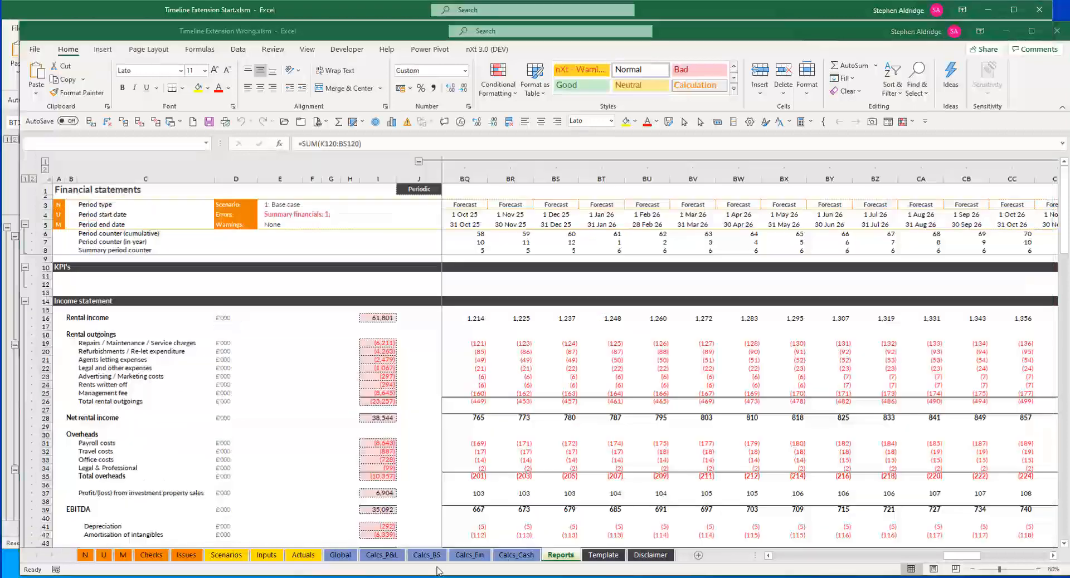
{"action": "left_click", "coordinate": [664, 344]}
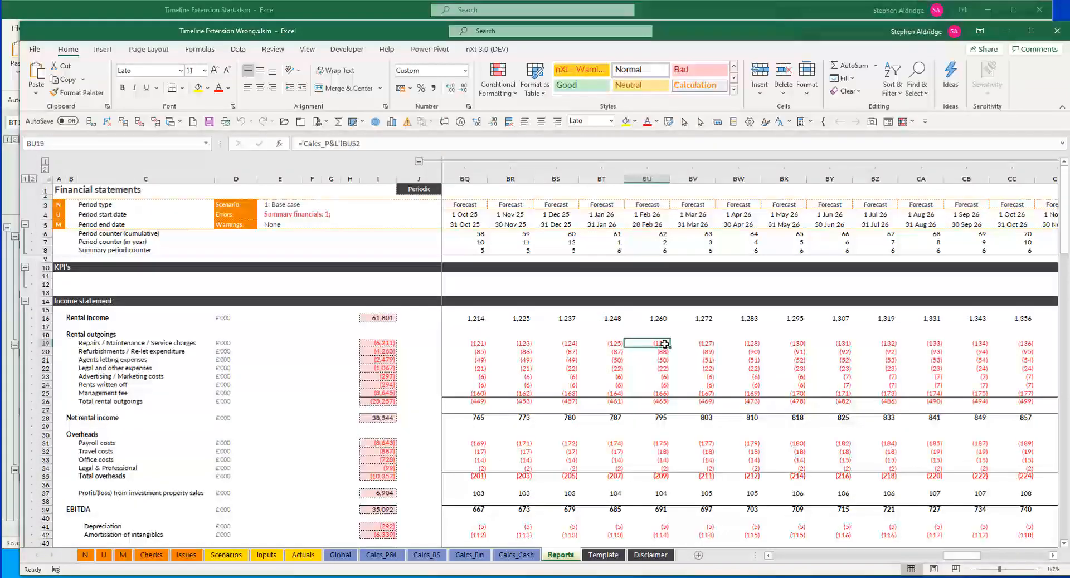
{"action": "key", "text": "ctrl+Right"}
{"action": "key", "text": "Right"}
{"action": "key", "text": "Right"}
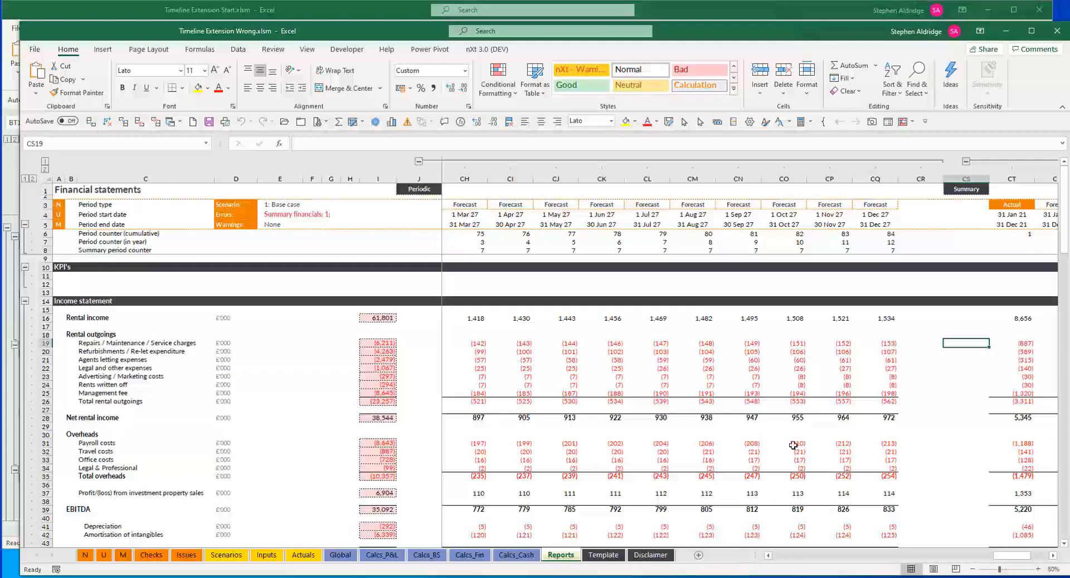
{"action": "scroll", "coordinate": [860, 383], "scroll_direction": "right", "scroll_amount": 5}
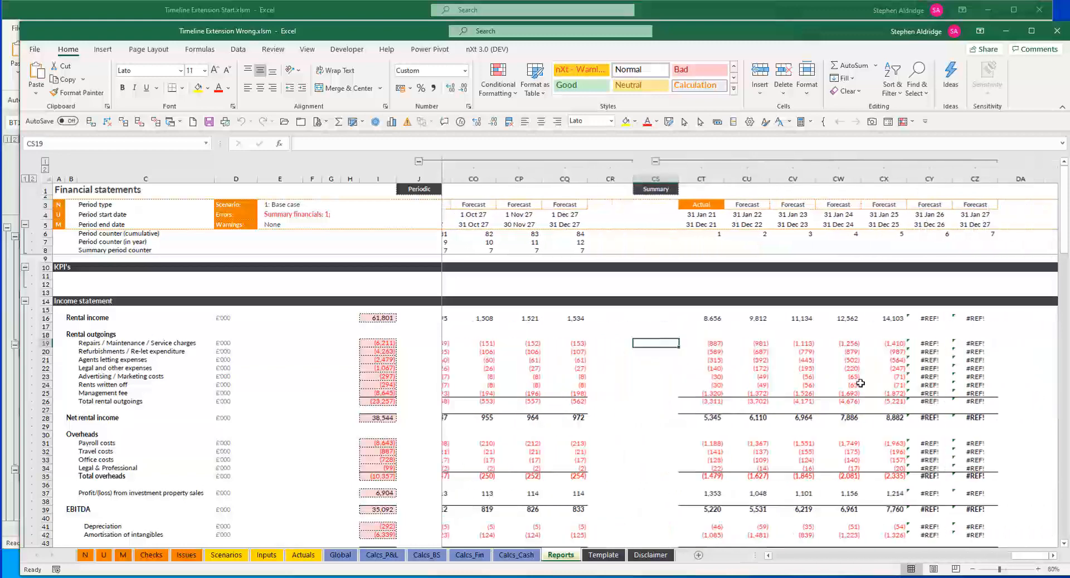
{"action": "scroll", "coordinate": [860, 384], "scroll_direction": "right", "scroll_amount": 1}
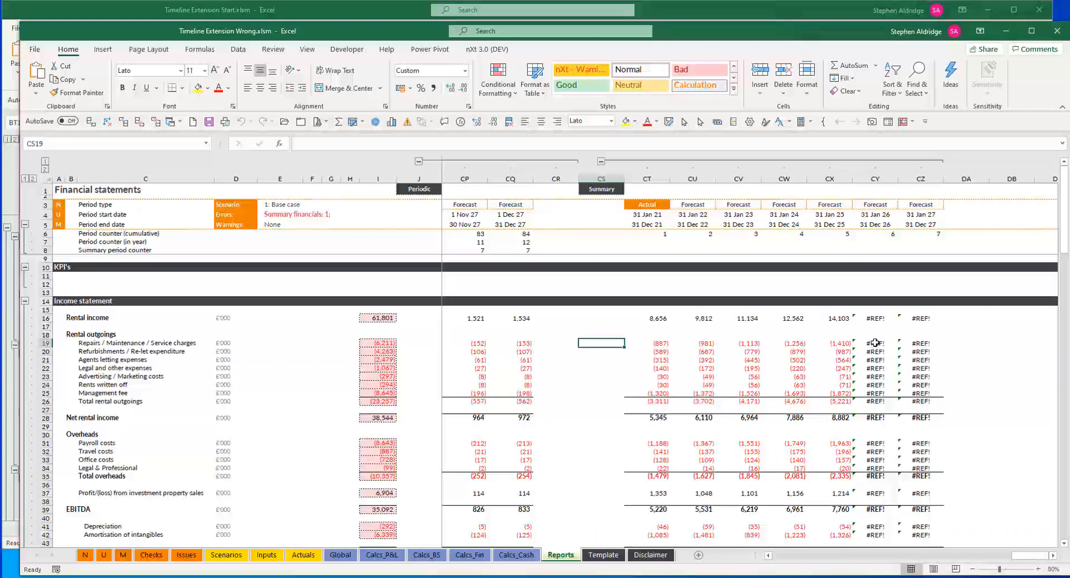
{"action": "left_click_drag", "start_coordinate": [875, 346], "coordinate": [938, 343]}
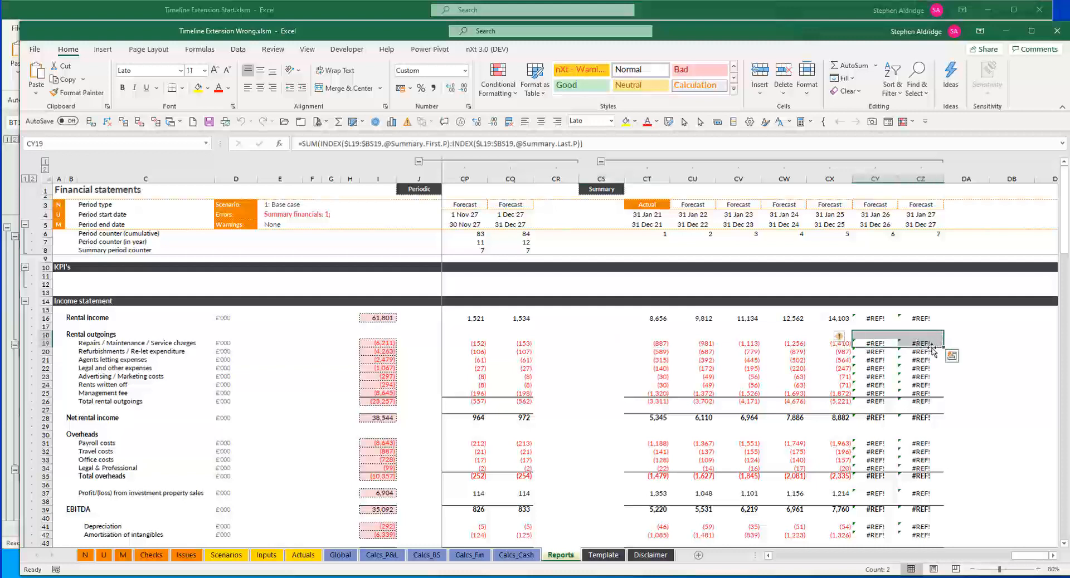
{"action": "left_click", "coordinate": [955, 340]}
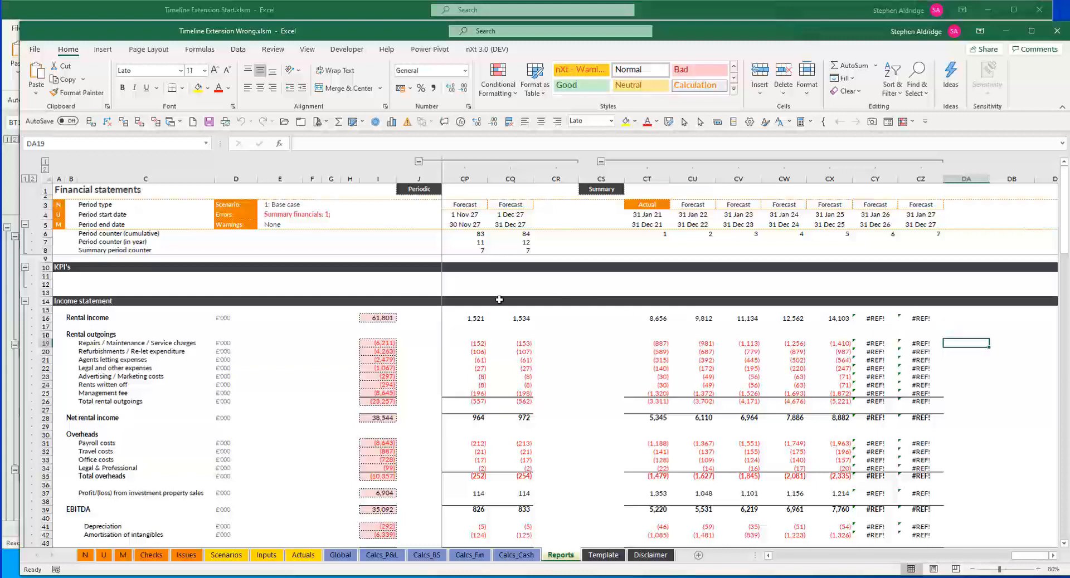
Step: Return to the Timeline Extension Start workbook and inspect the capital growth, period start and period type cells in column BS of Calcs_BS
{"action": "key", "text": "alt+Tab"}
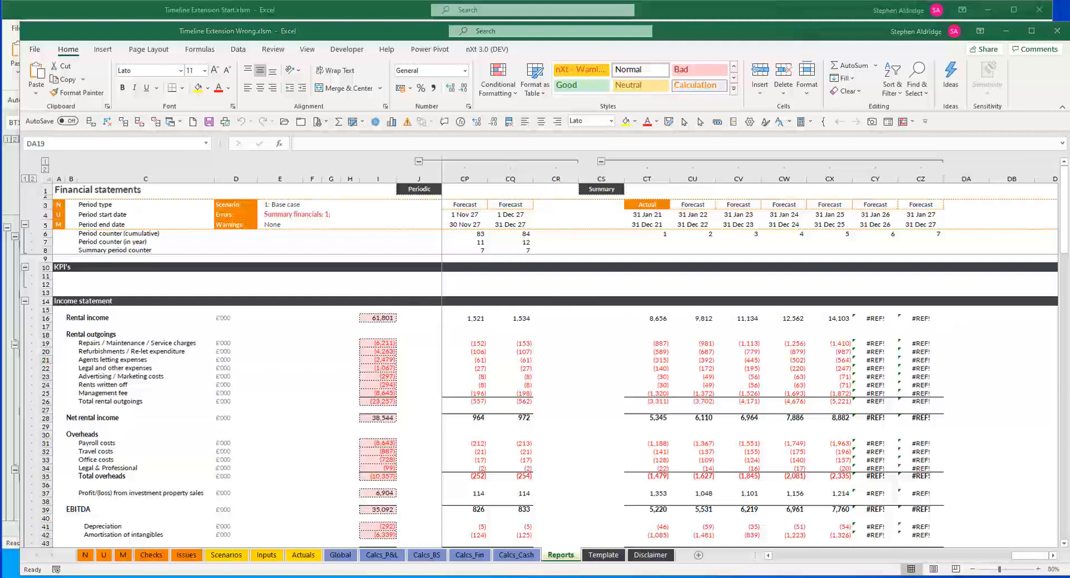
{"action": "left_click", "coordinate": [255, 11]}
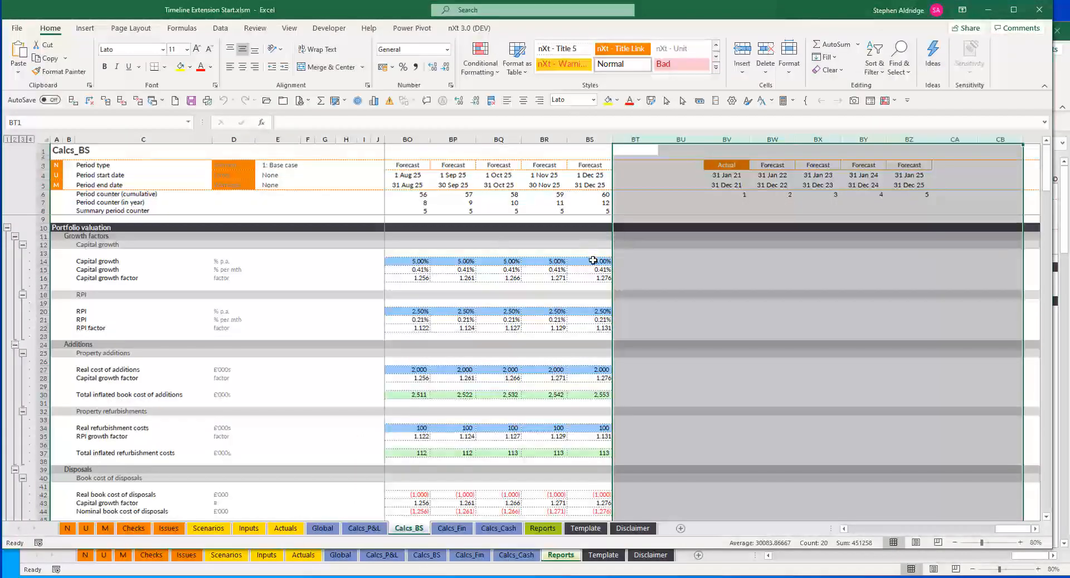
{"action": "left_click", "coordinate": [593, 262]}
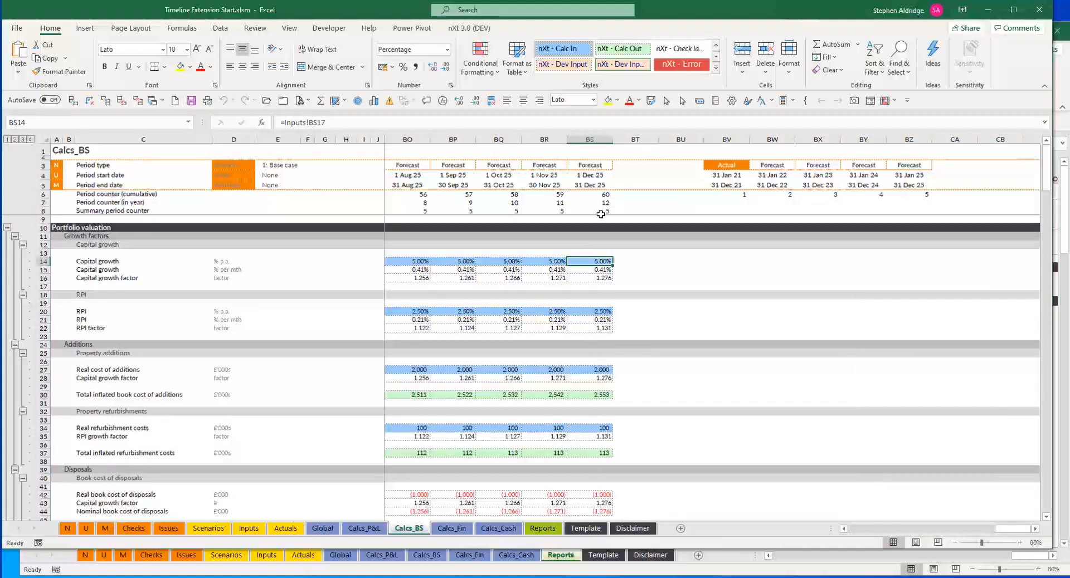
{"action": "left_click", "coordinate": [602, 178]}
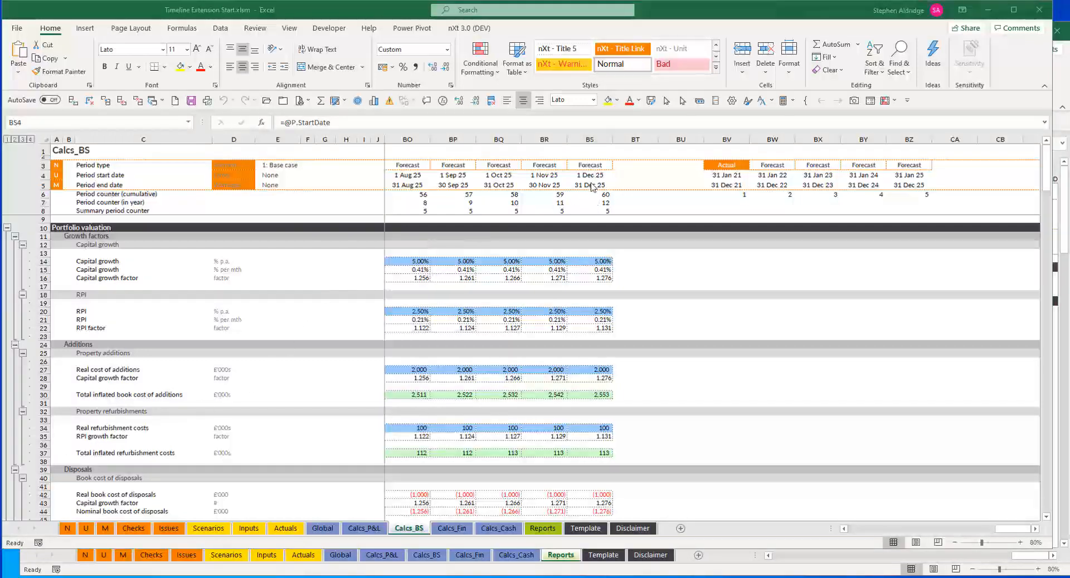
{"action": "left_click", "coordinate": [593, 166]}
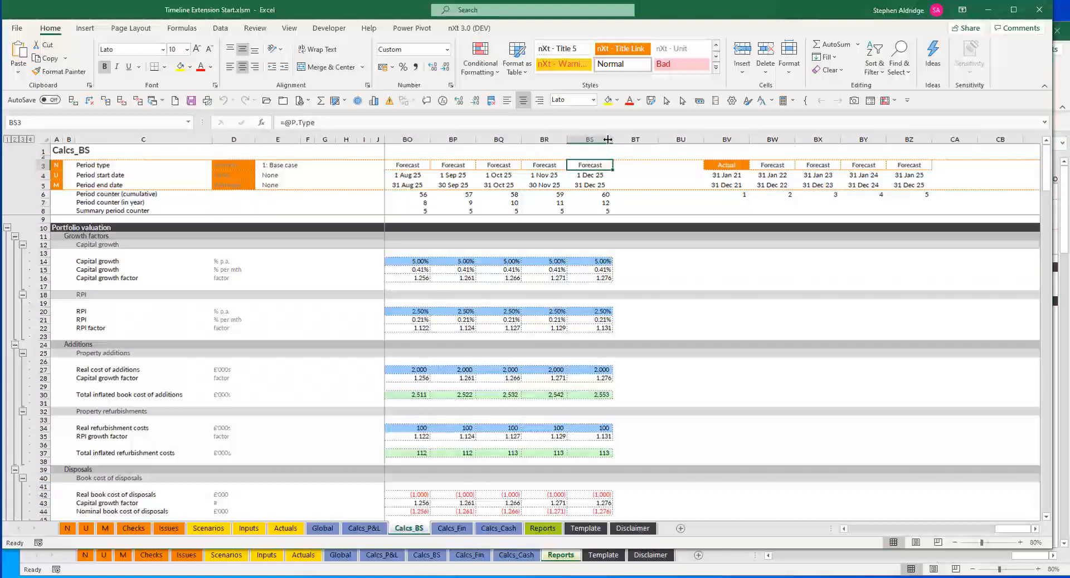
Step: Compare the position of the last monthly column across the Calcs_Fin, Calcs_Cash, Reports and Template sheets
{"action": "key", "text": "ctrl+Page_Down"}
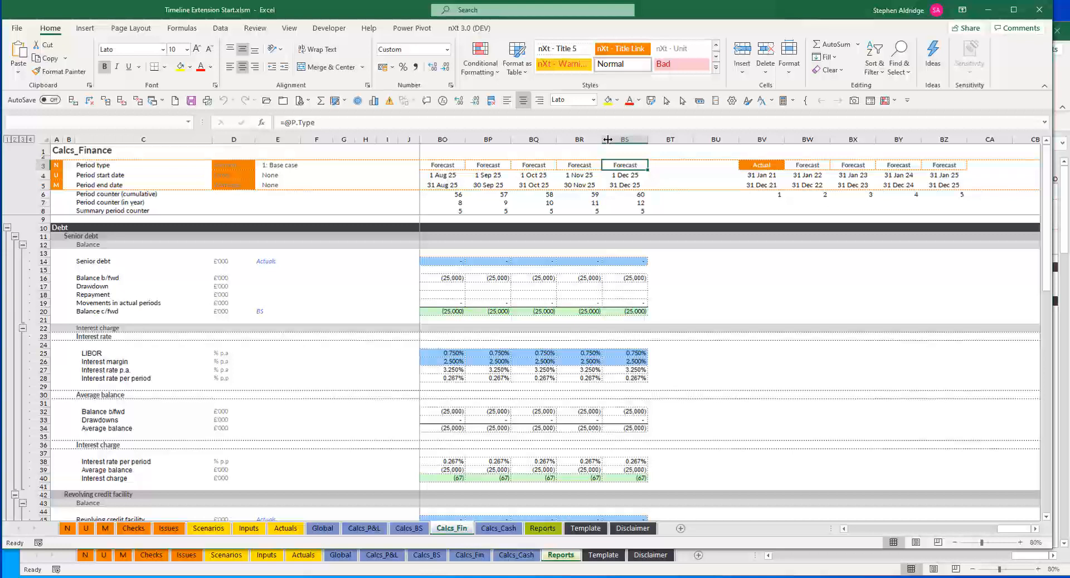
{"action": "key", "text": "ctrl+Page_Down"}
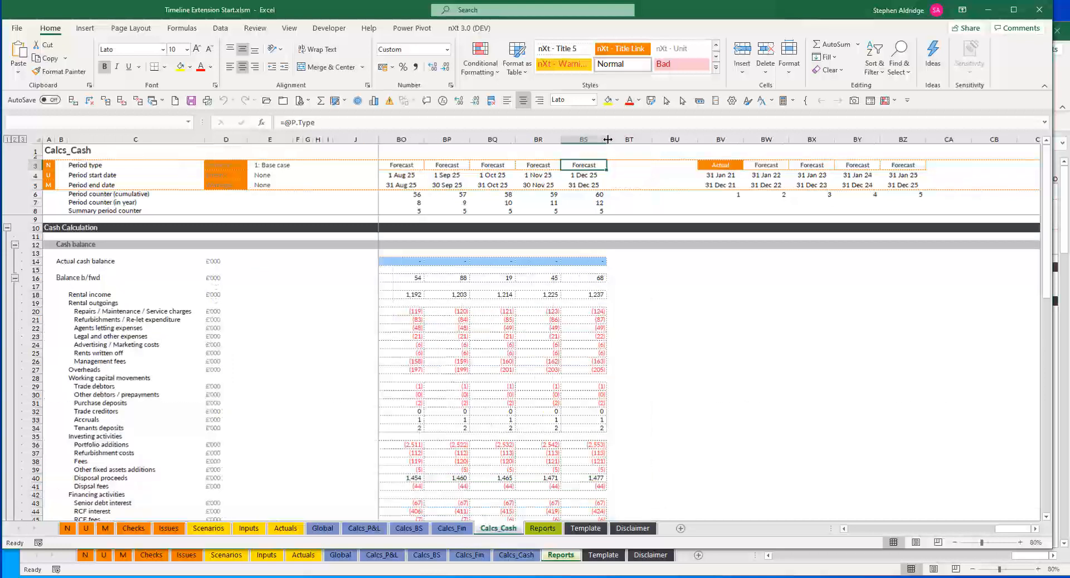
{"action": "key", "text": "ctrl+Page_Down"}
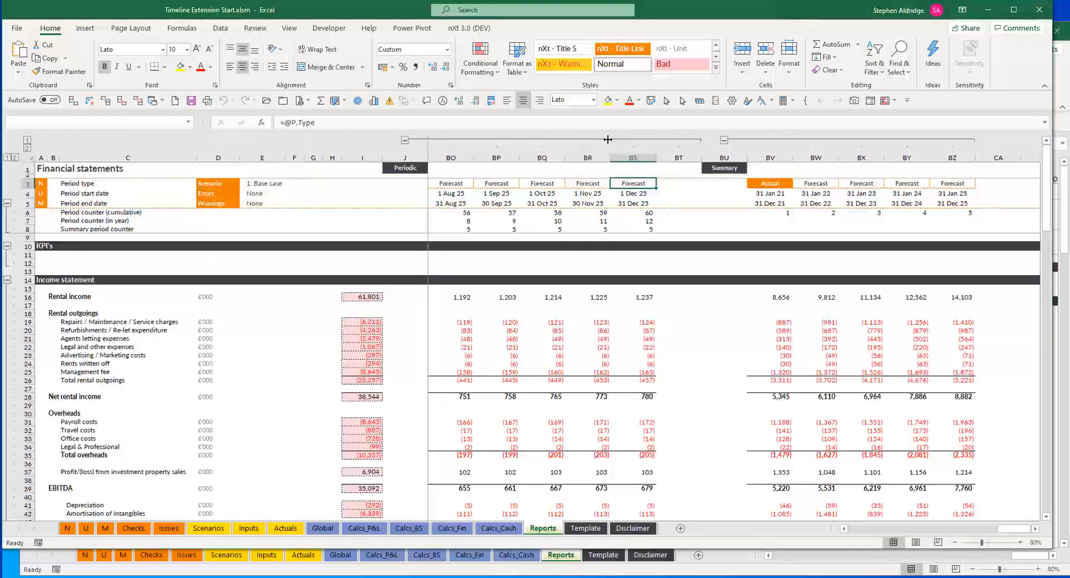
{"action": "key", "text": "ctrl+Page_Down"}
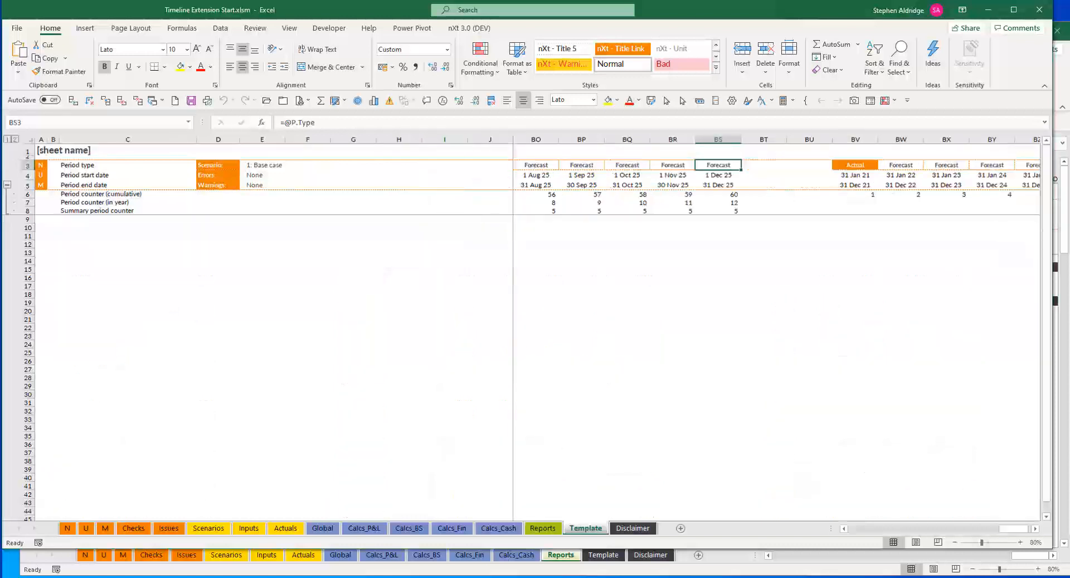
Step: Look through the sheets from N to Inputs, plus Template, to see which ones contain the timeline
{"action": "left_click", "coordinate": [67, 529]}
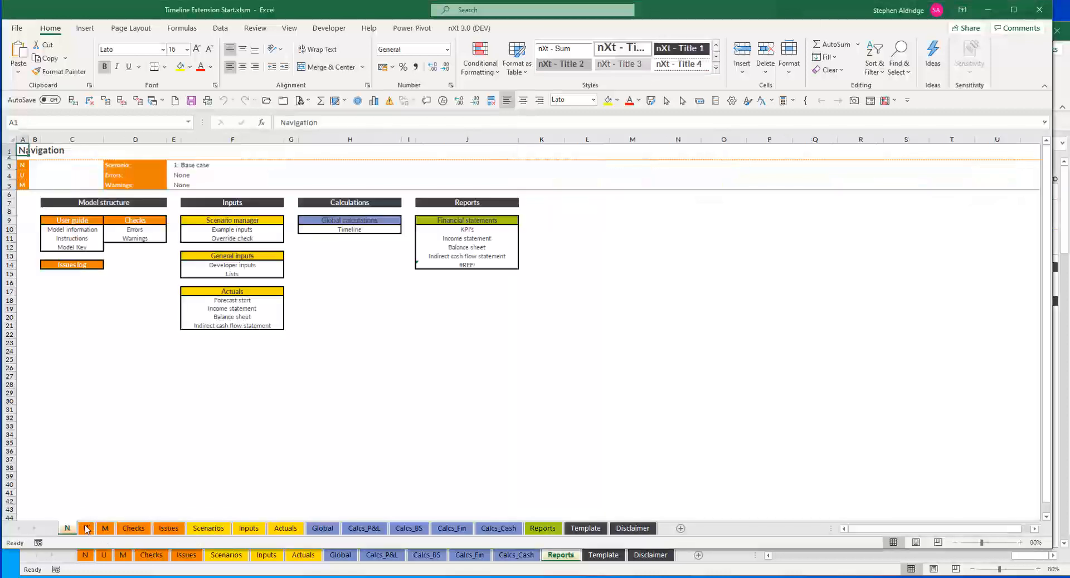
{"action": "left_click", "coordinate": [87, 528]}
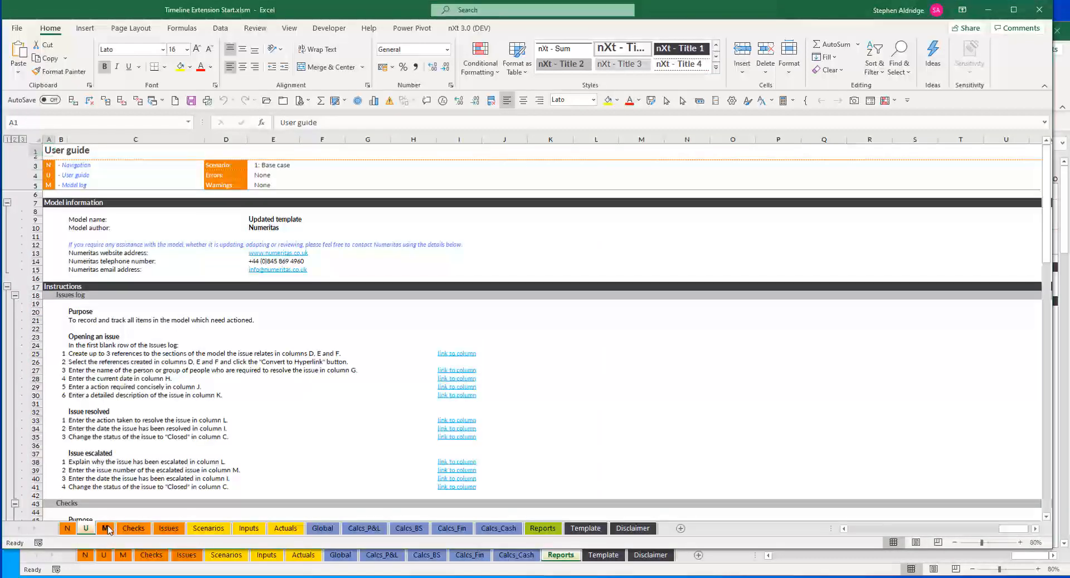
{"action": "left_click", "coordinate": [106, 529]}
{"action": "left_click", "coordinate": [133, 528]}
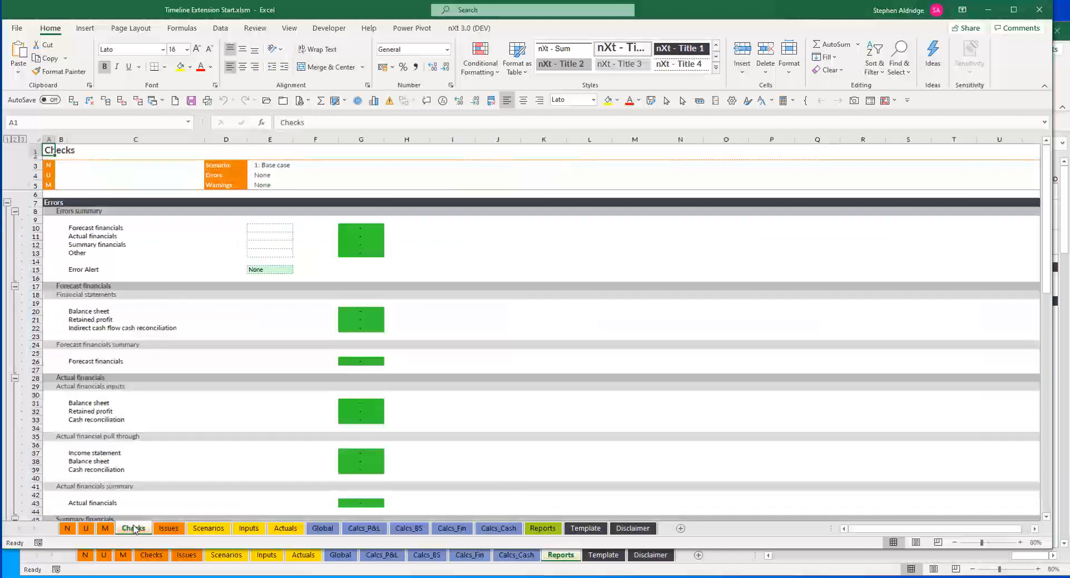
{"action": "left_click", "coordinate": [169, 528]}
{"action": "left_click", "coordinate": [205, 529]}
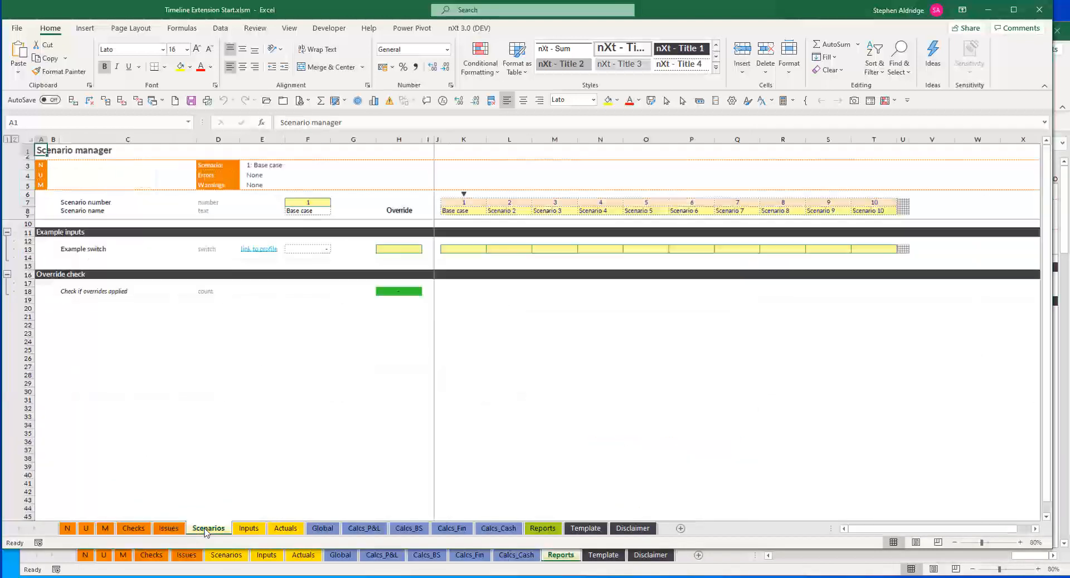
{"action": "left_click", "coordinate": [258, 530]}
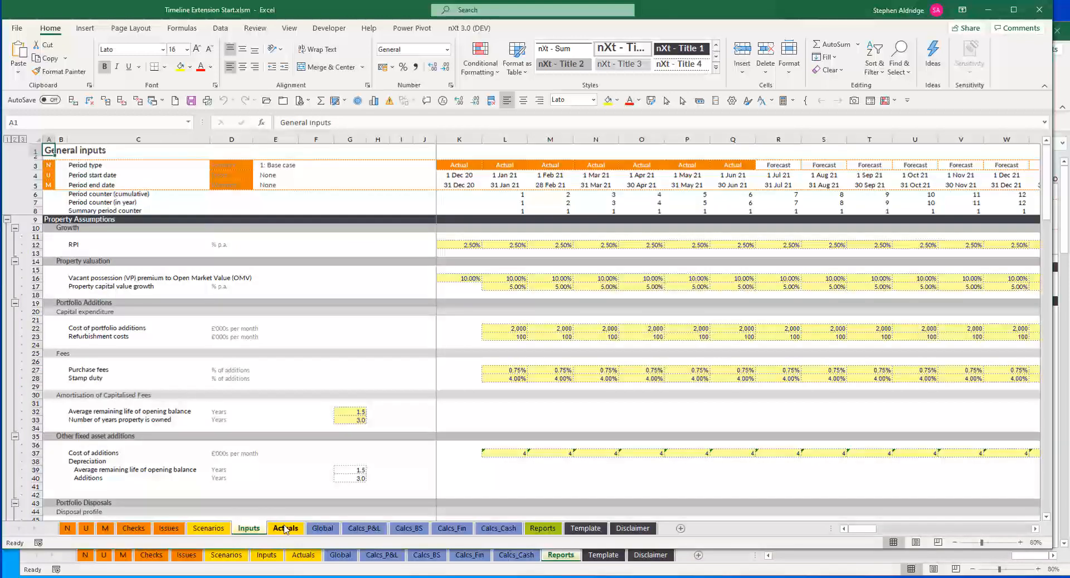
{"action": "left_click", "coordinate": [587, 529]}
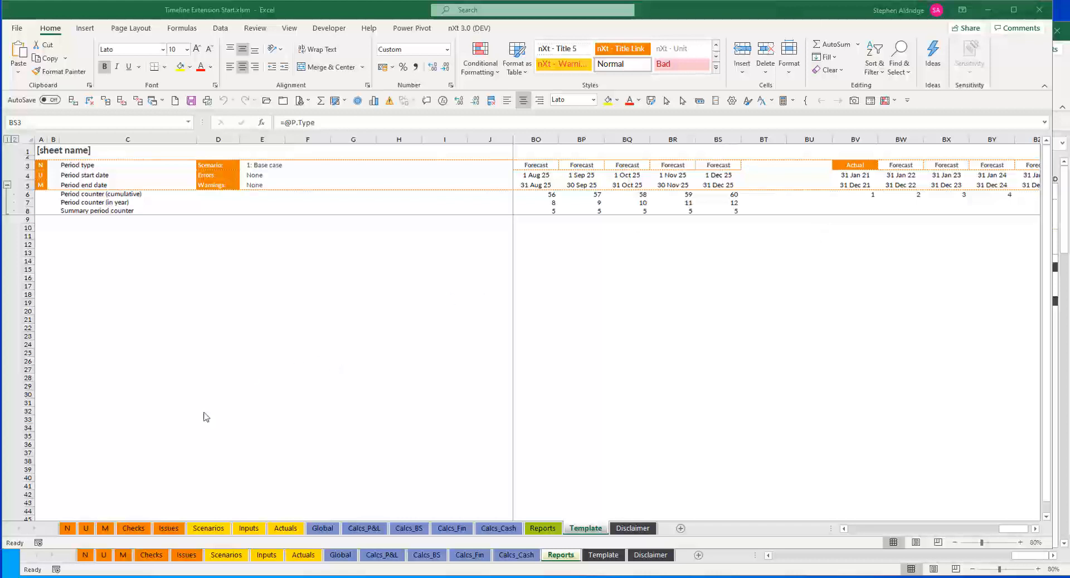
Step: Group the sheets from Scenarios to Template, leaving Actuals, Calcs_P&L and Calcs_BS out of the group
{"action": "left_click", "coordinate": [208, 529]}
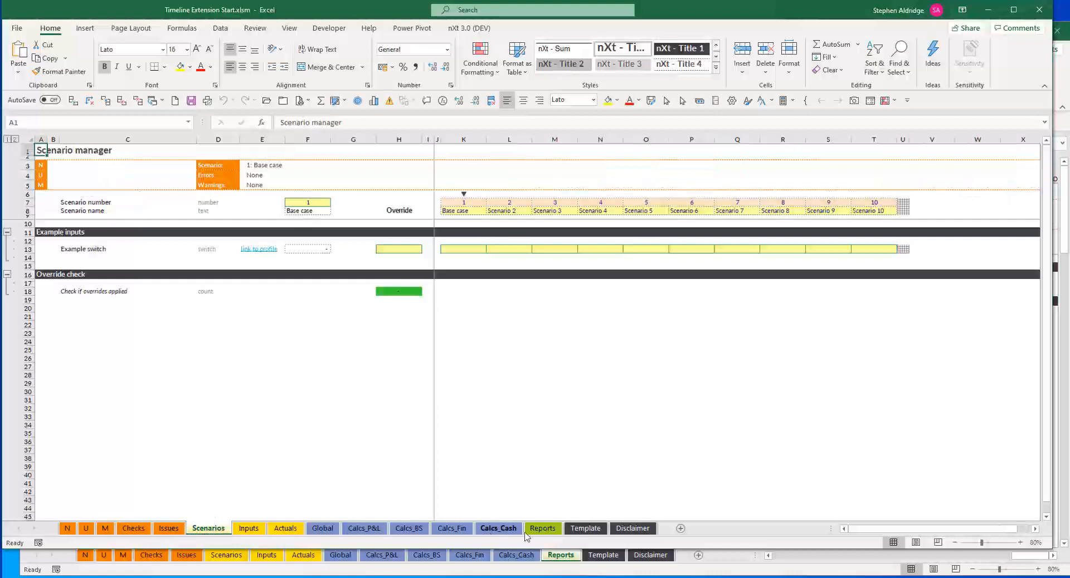
{"action": "left_click", "coordinate": [593, 529], "text": "shift"}
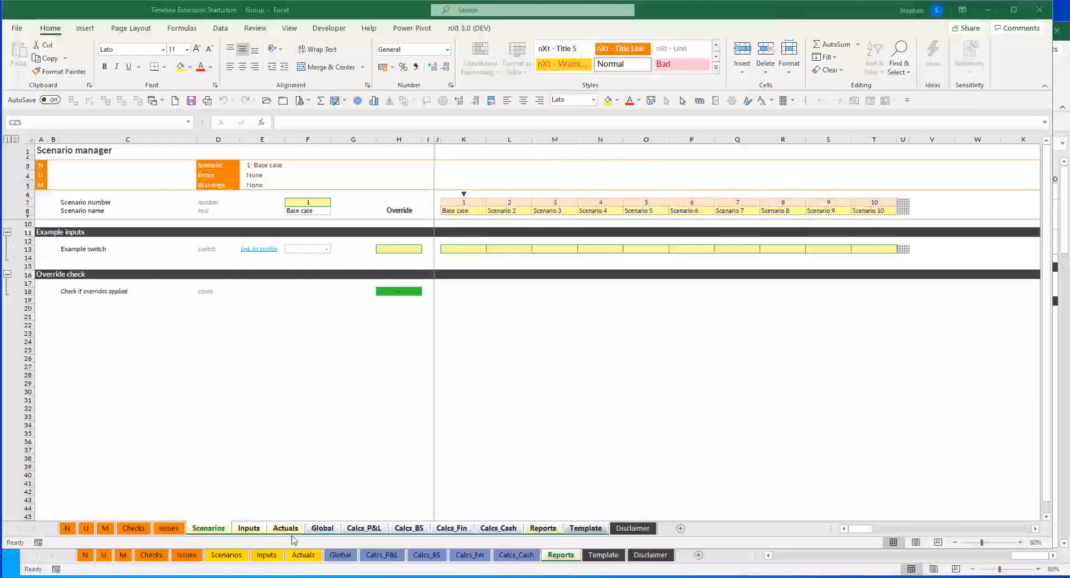
{"action": "left_click", "coordinate": [285, 529], "text": "ctrl"}
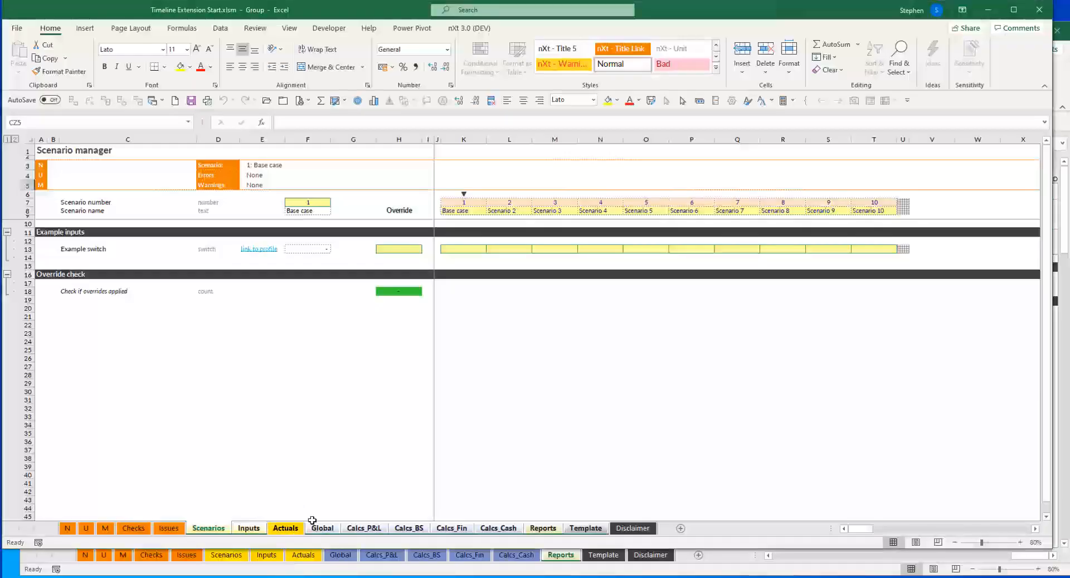
{"action": "left_click", "coordinate": [367, 530], "text": "ctrl"}
{"action": "left_click", "coordinate": [420, 529], "text": "ctrl"}
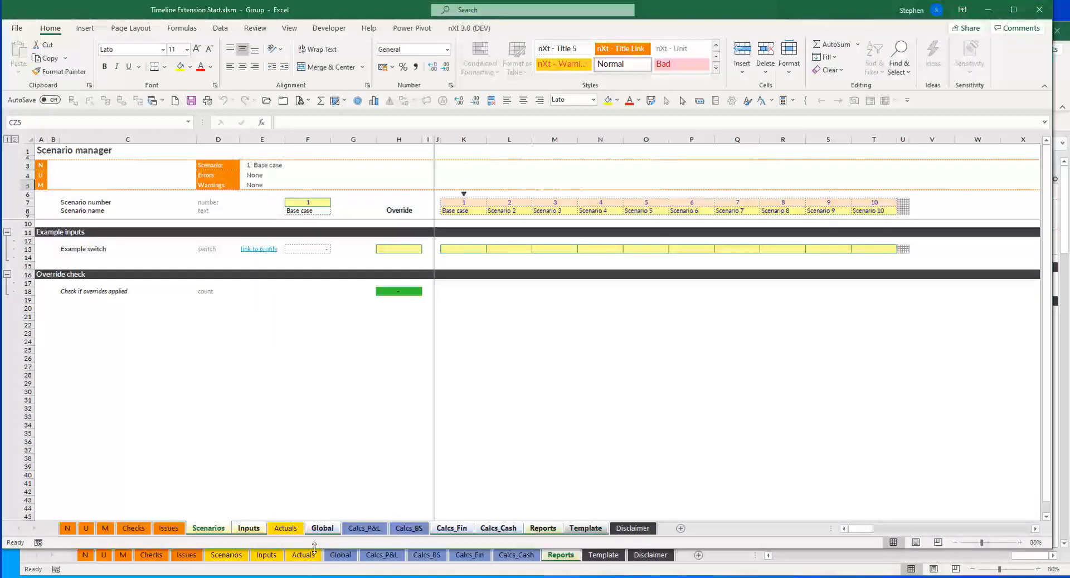
Step: Add the Actuals, Calcs_P&L and Calcs_BS sheets to the sheet group
{"action": "left_click", "coordinate": [281, 531], "text": "ctrl"}
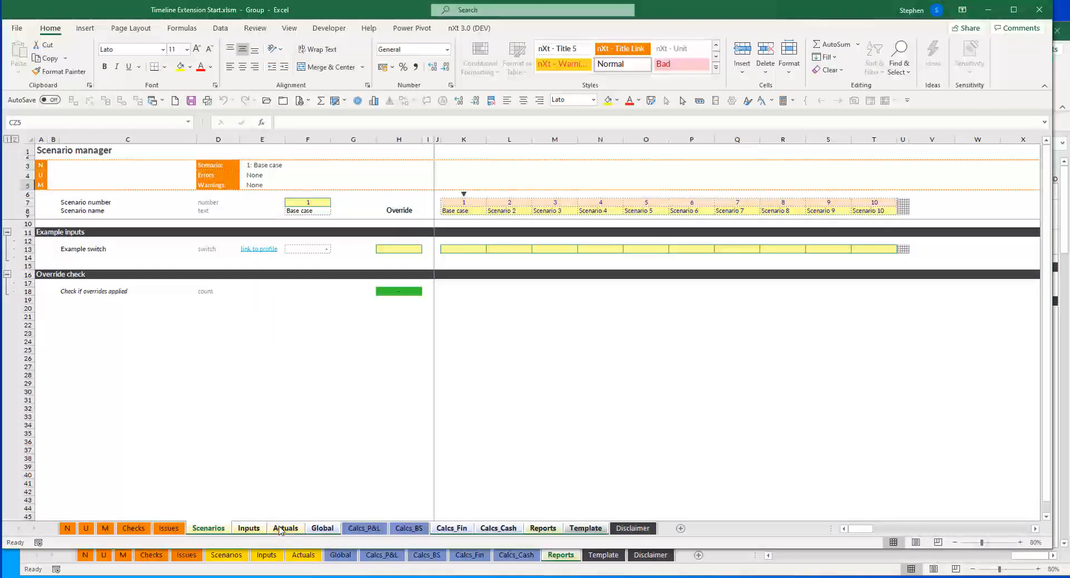
{"action": "left_click", "coordinate": [364, 530], "text": "ctrl"}
{"action": "left_click", "coordinate": [411, 528], "text": "ctrl"}
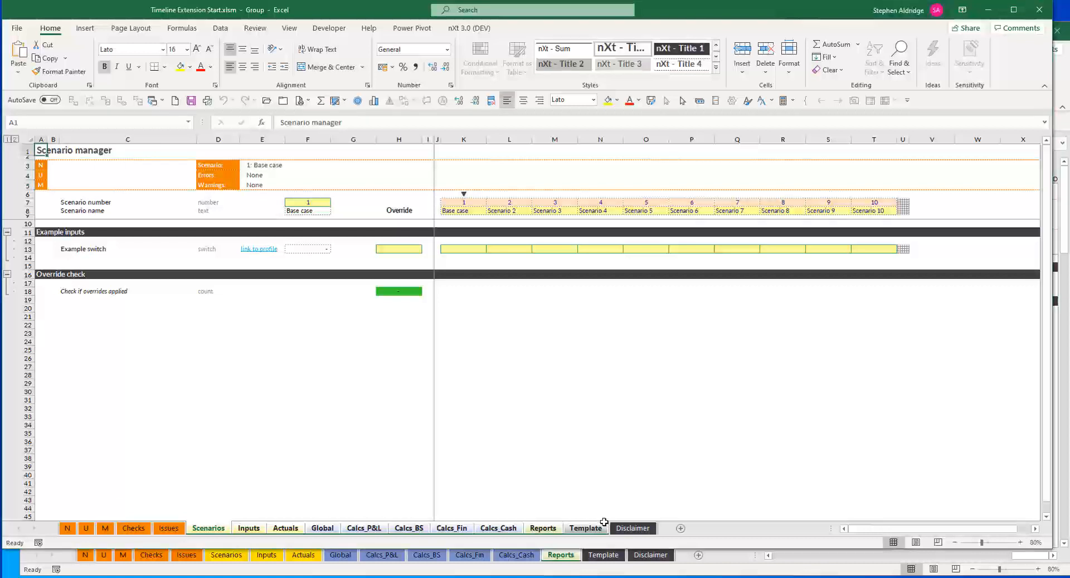
Step: On the grouped Global sheet, insert 24 blank columns before the last monthly column, BS
{"action": "left_click", "coordinate": [322, 529]}
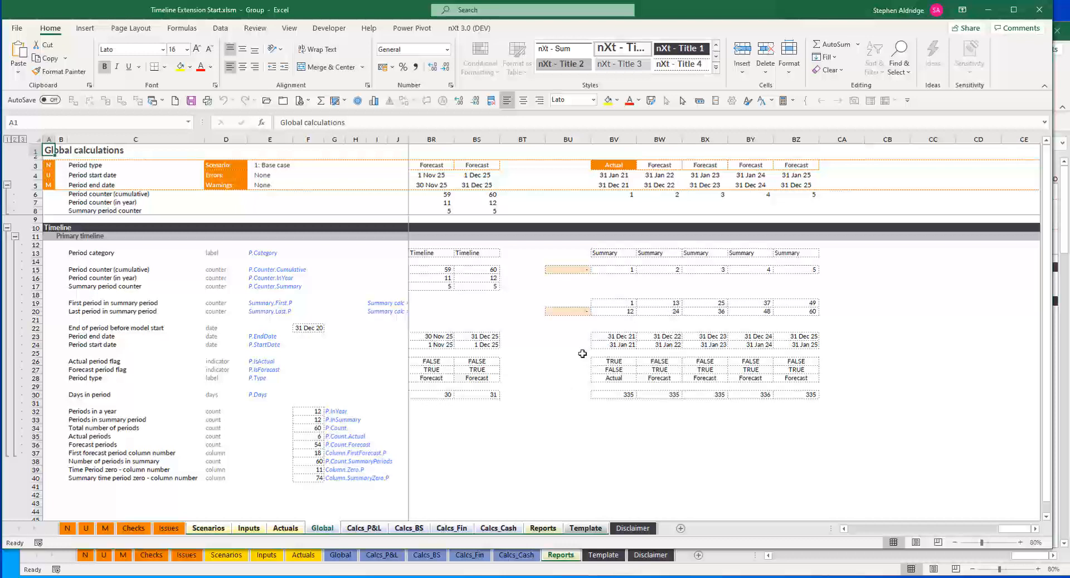
{"action": "left_click", "coordinate": [477, 138]}
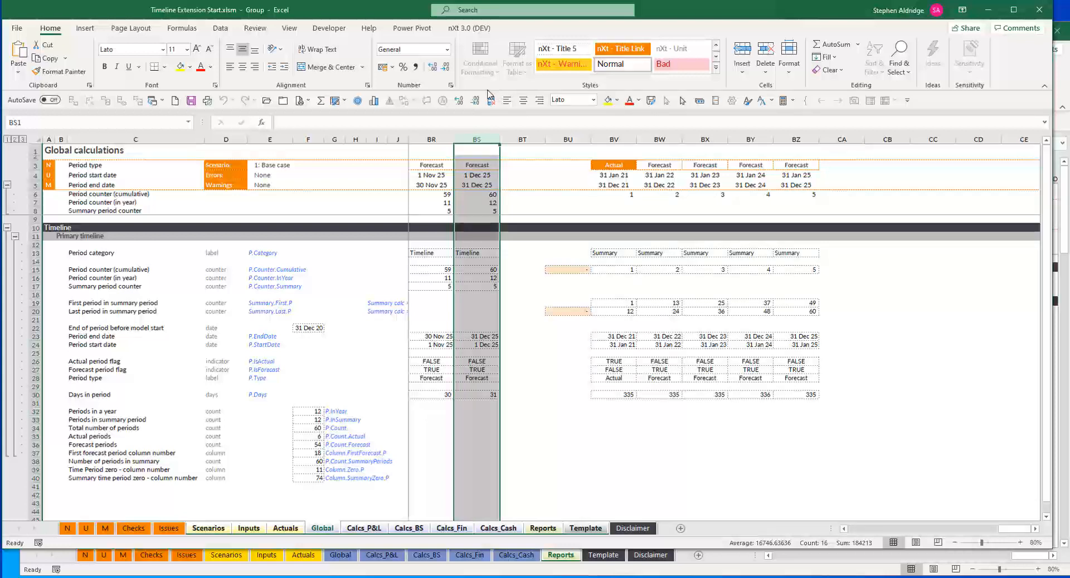
{"action": "key", "text": "shift+Right"}
{"action": "key", "text": "shift+Right"}
{"action": "key", "text": "shift+Right"}
{"action": "key", "text": "shift+Right"}
{"action": "key", "text": "shift+Right"}
{"action": "key", "text": "shift+Right"}
{"action": "key", "text": "shift+Right"}
{"action": "key", "text": "shift+Right"}
{"action": "key", "text": "shift+Right"}
{"action": "key", "text": "shift+Right"}
{"action": "key", "text": "shift+Right"}
{"action": "key", "text": "shift+Right"}
{"action": "key", "text": "shift+Right"}
{"action": "key", "text": "shift+Right"}
{"action": "key", "text": "shift+Right"}
{"action": "key", "text": "shift+Right"}
{"action": "key", "text": "shift+Right"}
{"action": "key", "text": "shift+Right"}
{"action": "key", "text": "shift+Right"}
{"action": "key", "text": "shift+Right"}
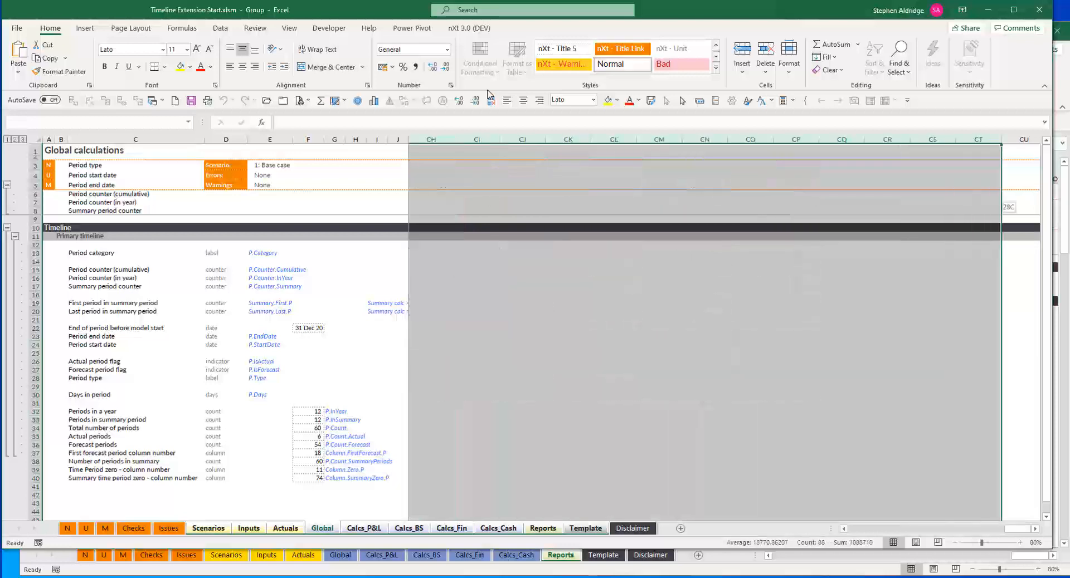
{"action": "key", "text": "shift+Left"}
{"action": "key", "text": "shift+Left"}
{"action": "key", "text": "shift+Left"}
{"action": "key", "text": "shift+Left"}
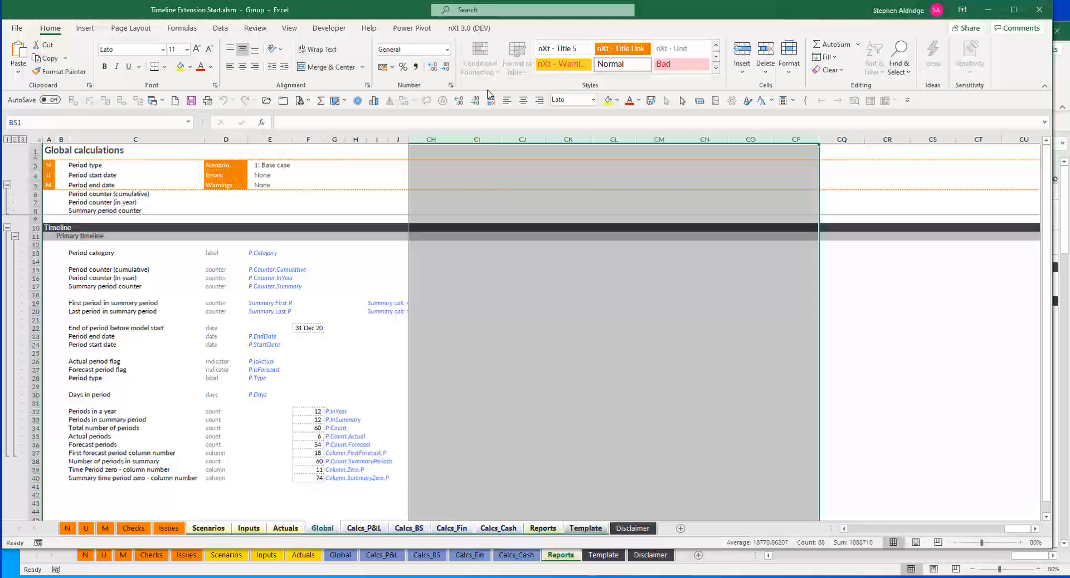
{"action": "key", "text": "ctrl+plus"}
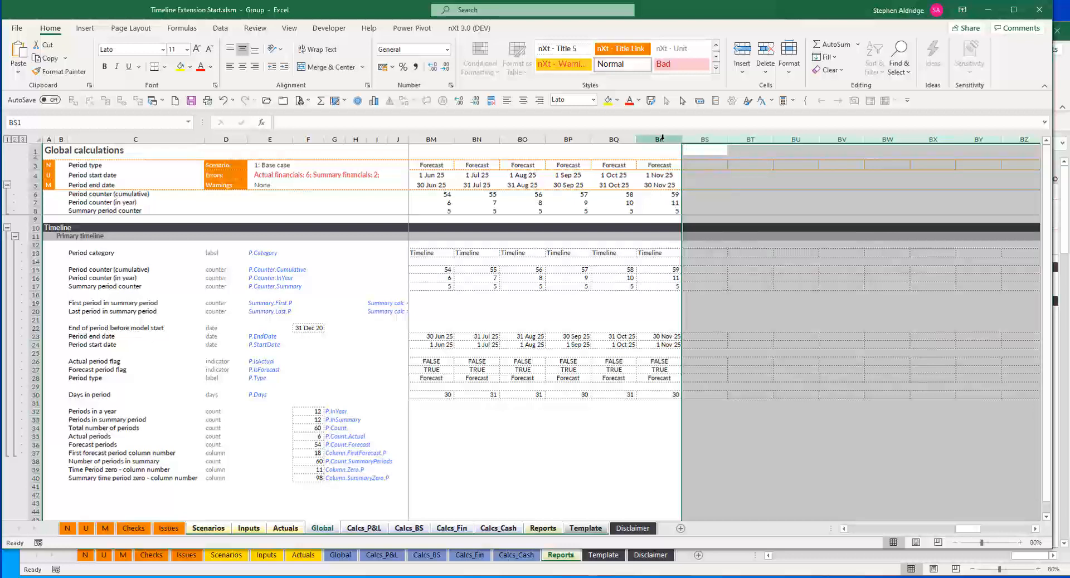
Step: Copy monthly column BR across all columns through CQ on the grouped sheets
{"action": "left_click", "coordinate": [662, 139]}
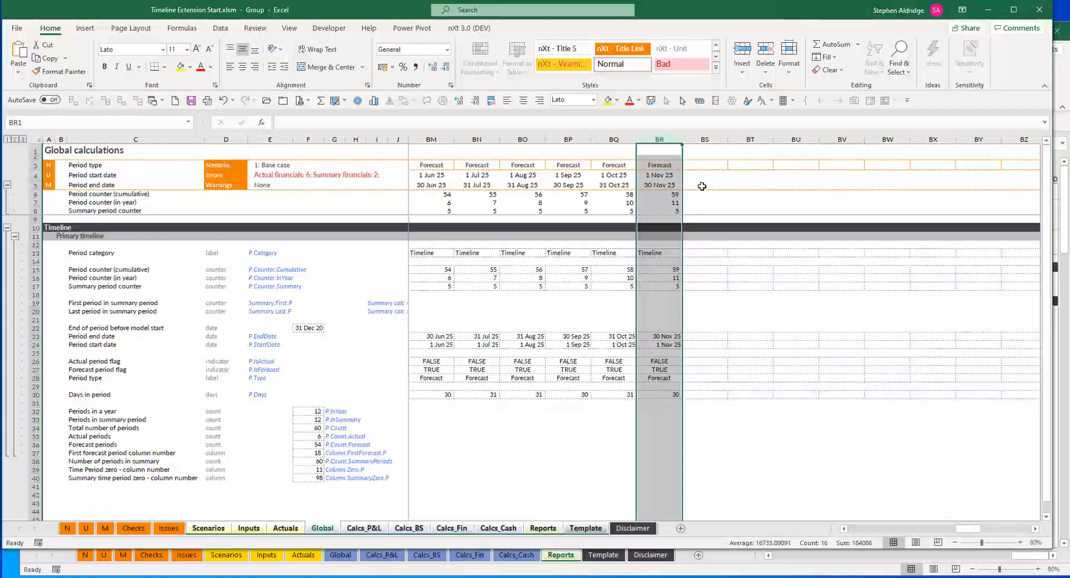
{"action": "key", "text": "ctrl+c"}
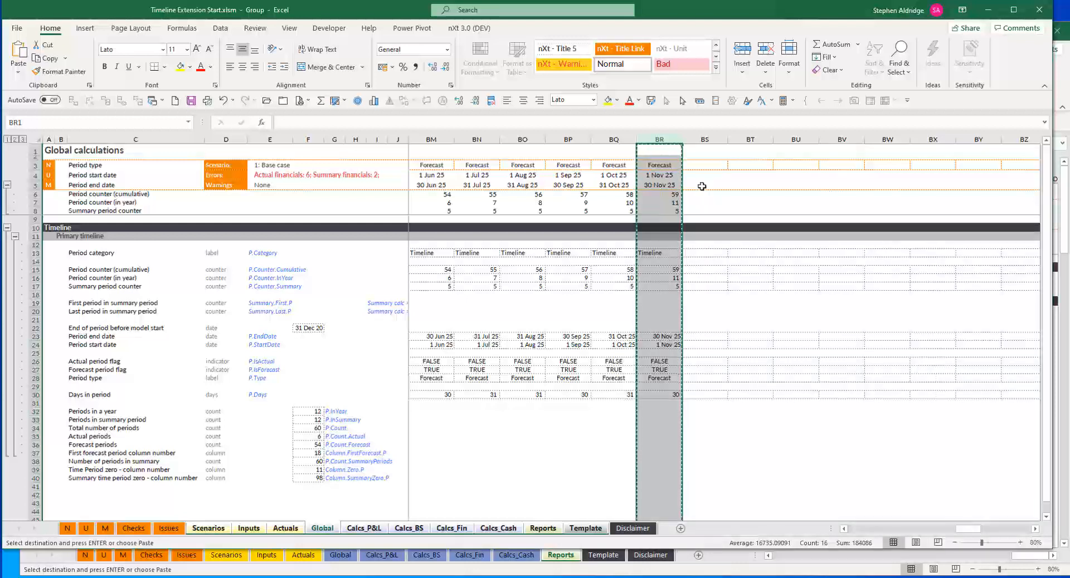
{"action": "left_click_drag", "start_coordinate": [658, 138], "coordinate": [1031, 138]}
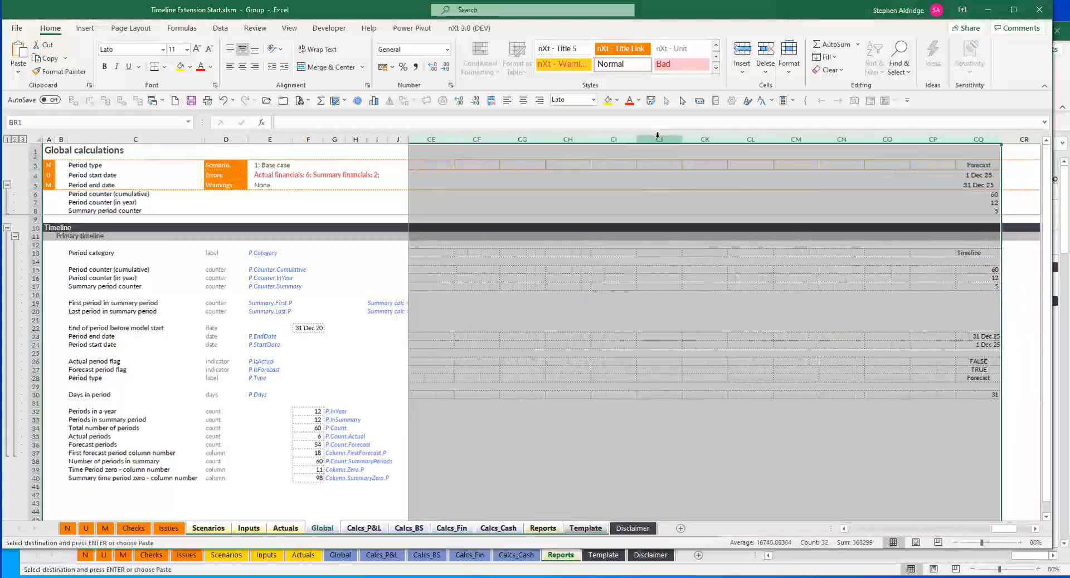
{"action": "key", "text": "Return"}
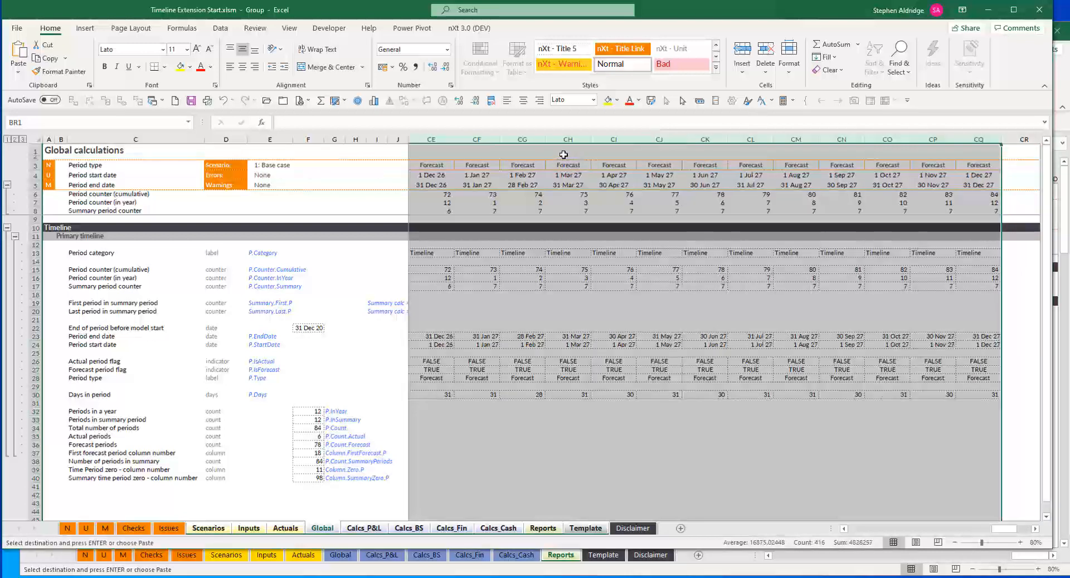
{"action": "scroll", "coordinate": [448, 167], "scroll_direction": "left", "scroll_amount": 8}
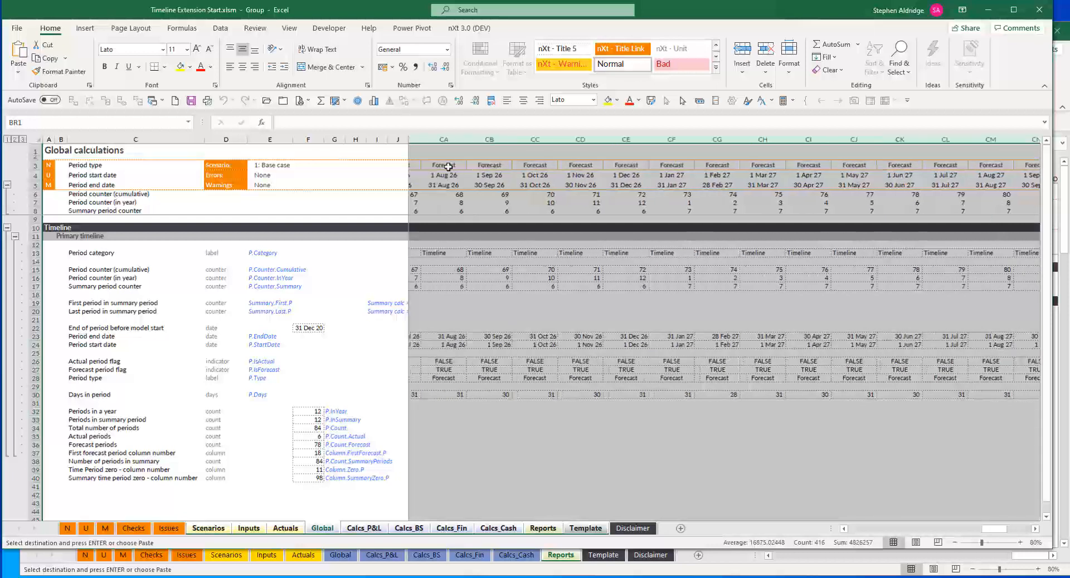
{"action": "scroll", "coordinate": [448, 168], "scroll_direction": "left", "scroll_amount": 7}
{"action": "key", "text": "Escape"}
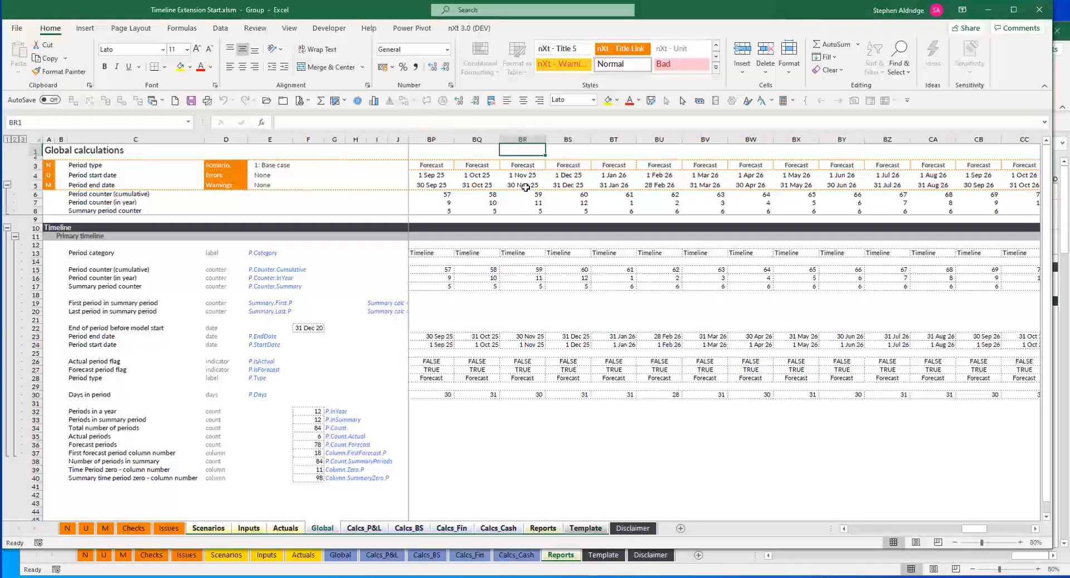
Step: Insert two blank columns before the last annual summary column, CX, on the grouped sheets
{"action": "scroll", "coordinate": [525, 188], "scroll_direction": "right", "scroll_amount": 13}
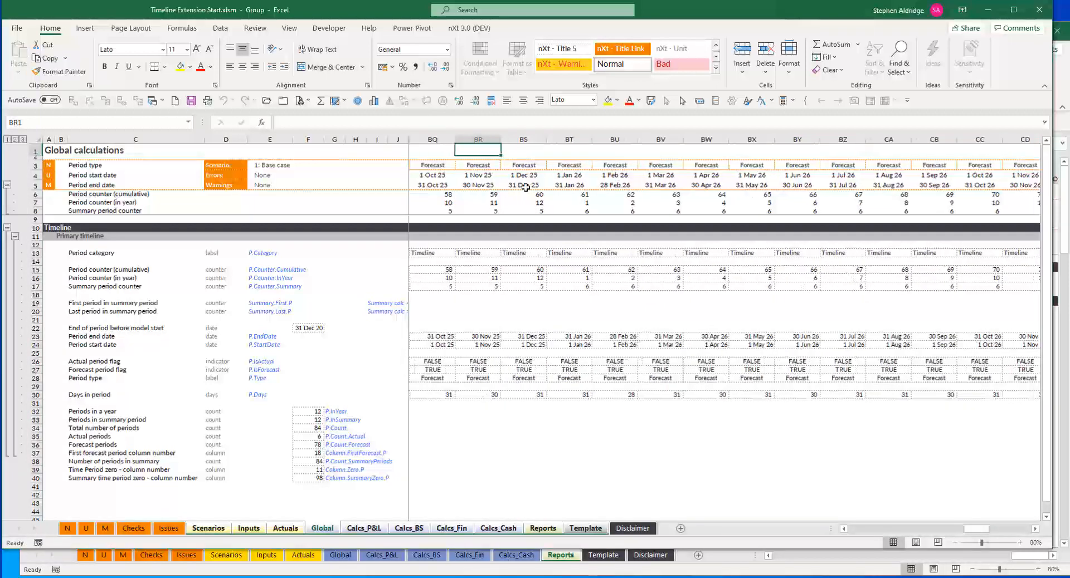
{"action": "scroll", "coordinate": [526, 187], "scroll_direction": "right", "scroll_amount": 9}
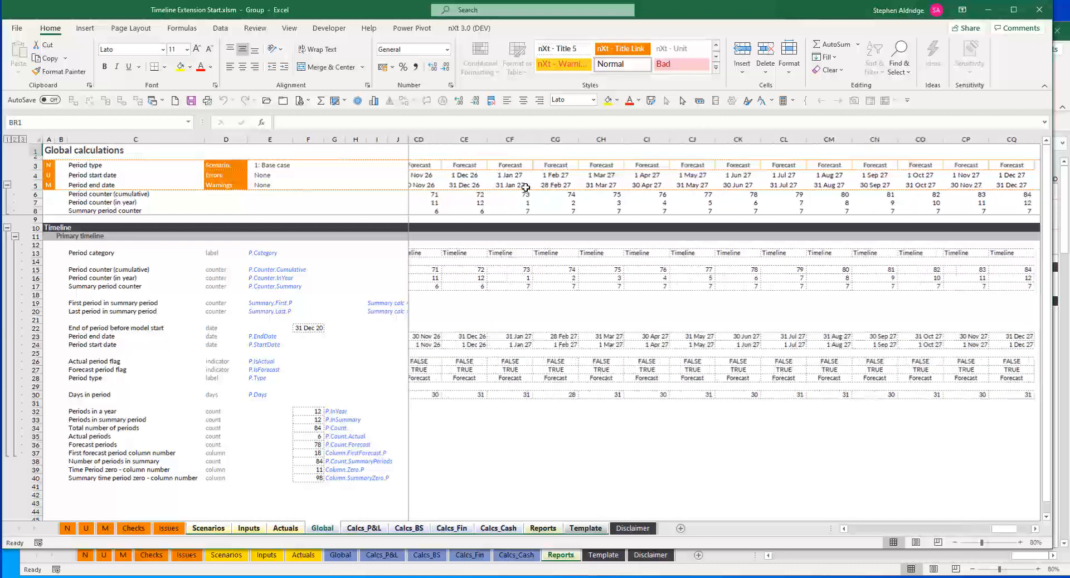
{"action": "scroll", "coordinate": [526, 188], "scroll_direction": "right", "scroll_amount": 4}
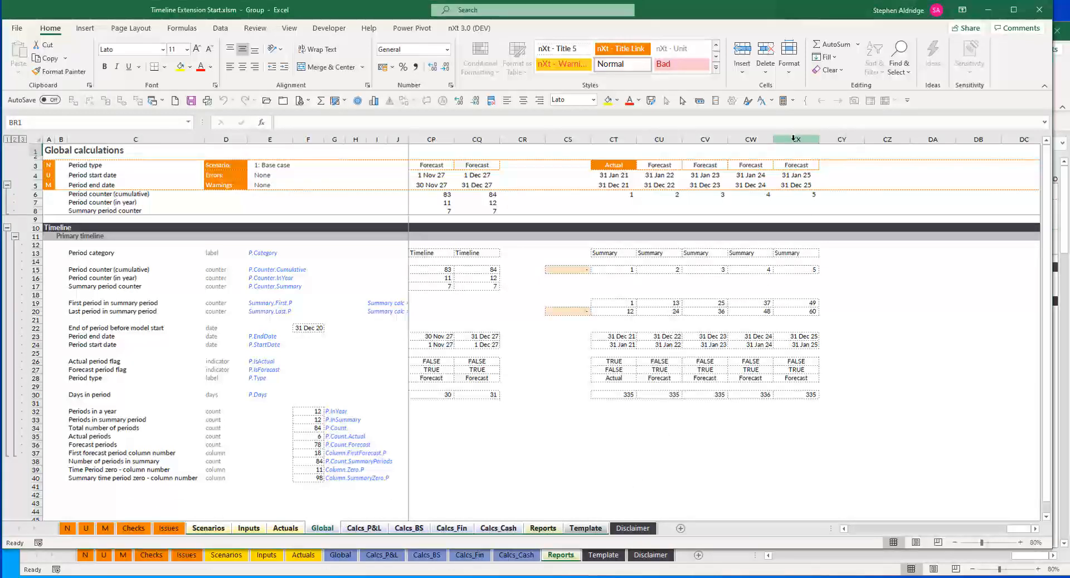
{"action": "left_click_drag", "start_coordinate": [794, 138], "coordinate": [887, 140]}
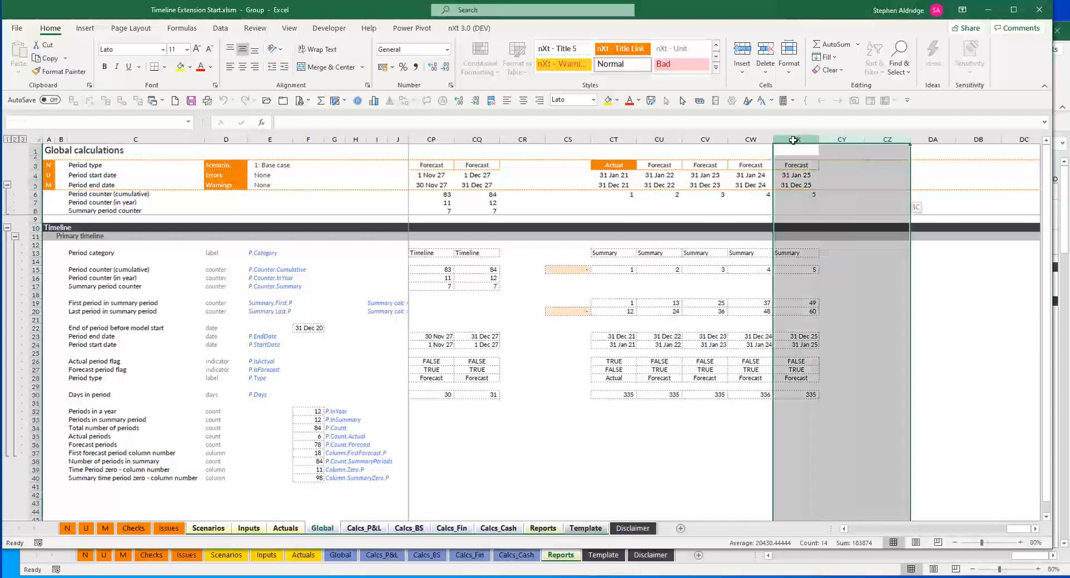
{"action": "left_click_drag", "start_coordinate": [793, 140], "coordinate": [794, 140]}
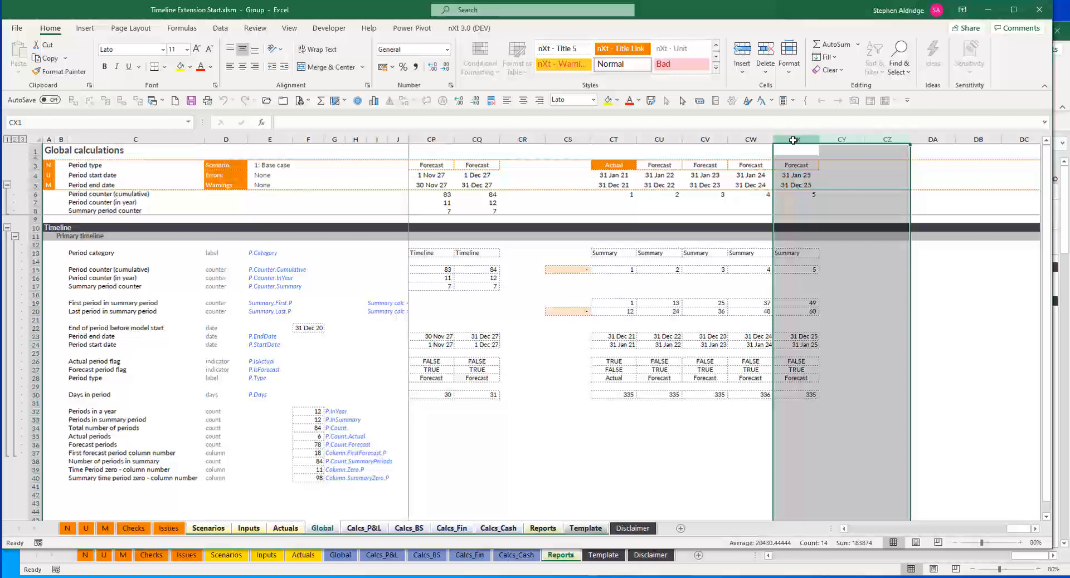
{"action": "key", "text": "shift+Left"}
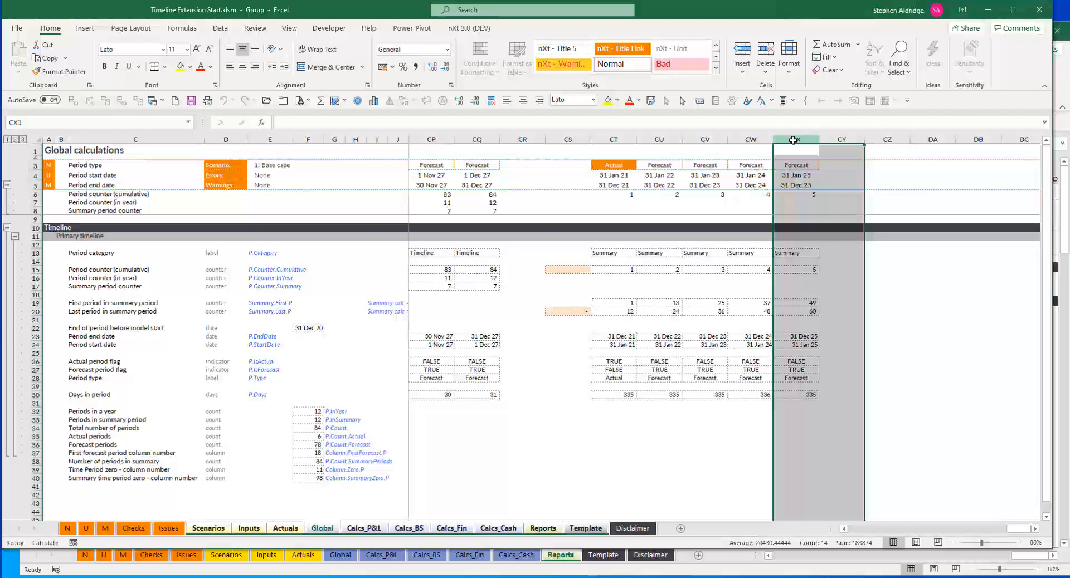
Step: Copy annual summary column CW across through CZ, and compare the final period end dates in CQ5 and CZ5
{"action": "left_click", "coordinate": [757, 140]}
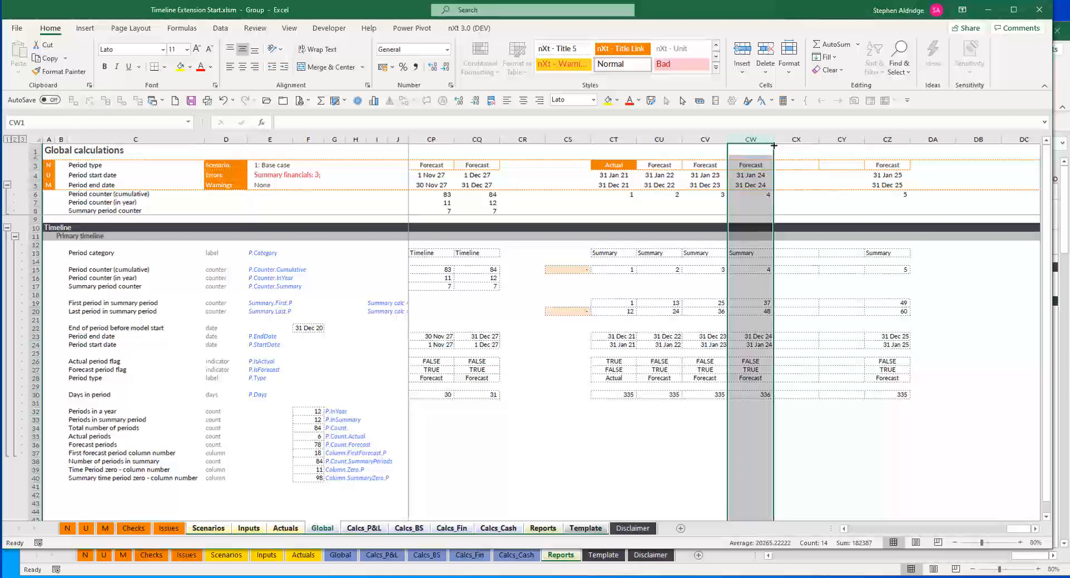
{"action": "mouse_move", "coordinate": [774, 146]}
{"action": "left_mouse_down"}
{"action": "mouse_move", "coordinate": [850, 148]}
{"action": "mouse_move", "coordinate": [764, 148]}
{"action": "left_mouse_up"}
{"action": "key", "text": "ctrl+c"}
{"action": "key", "text": "shift+Right"}
{"action": "key", "text": "shift+Right"}
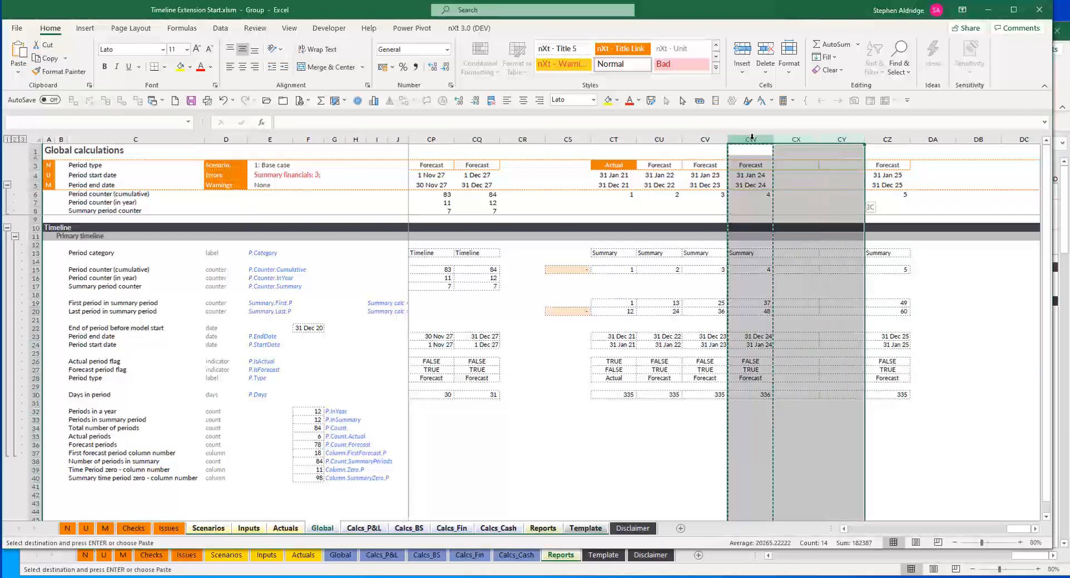
{"action": "key", "text": "shift+Right"}
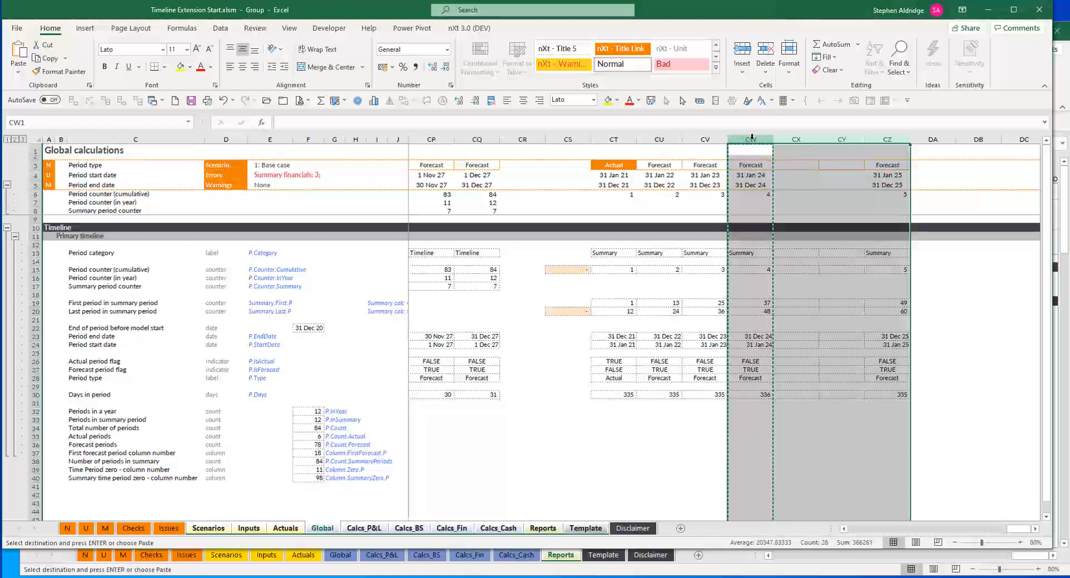
{"action": "key", "text": "ctrl+v"}
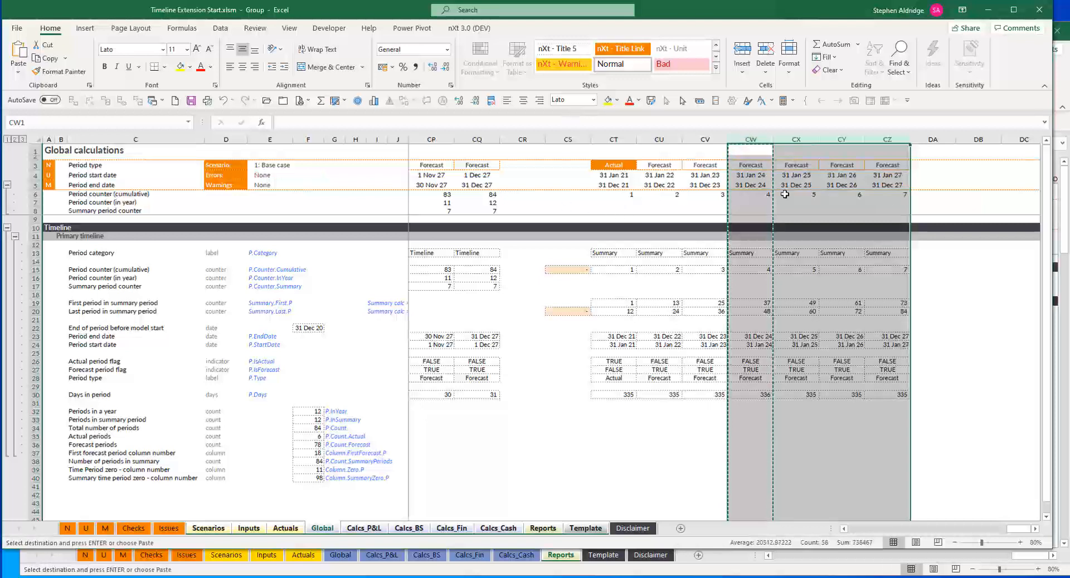
{"action": "left_click", "coordinate": [483, 187]}
{"action": "left_click", "coordinate": [901, 186]}
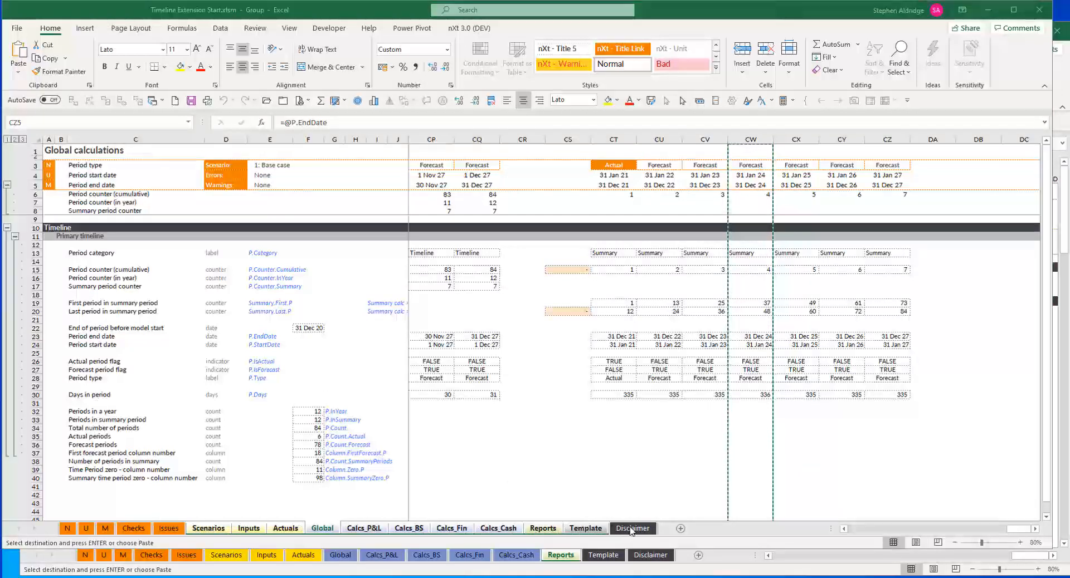
Step: Ungroup the sheets and check the extended timeline on the Template and Reports sheets
{"action": "left_click", "coordinate": [613, 529]}
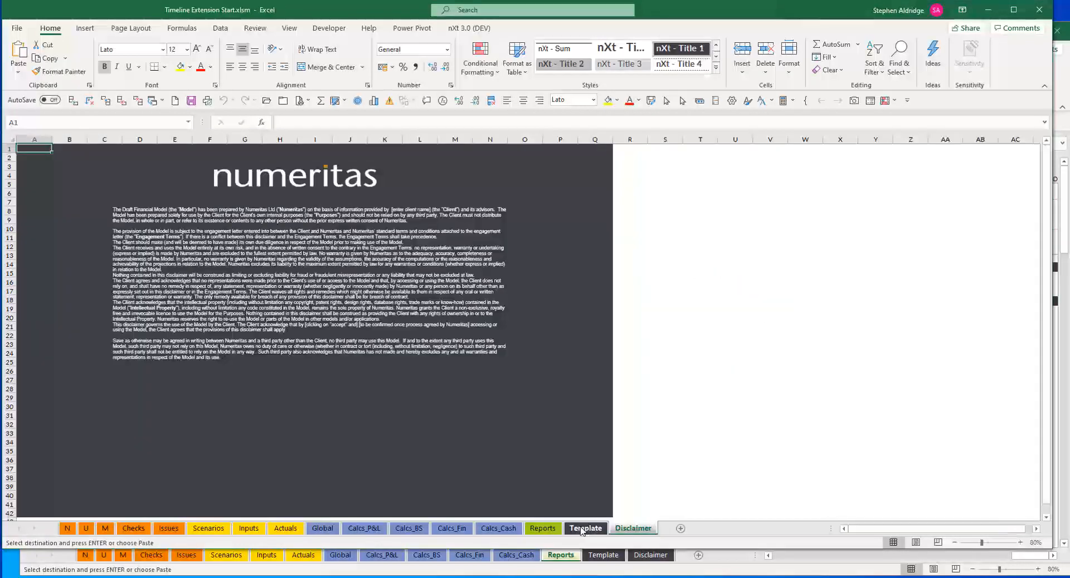
{"action": "left_click", "coordinate": [582, 529]}
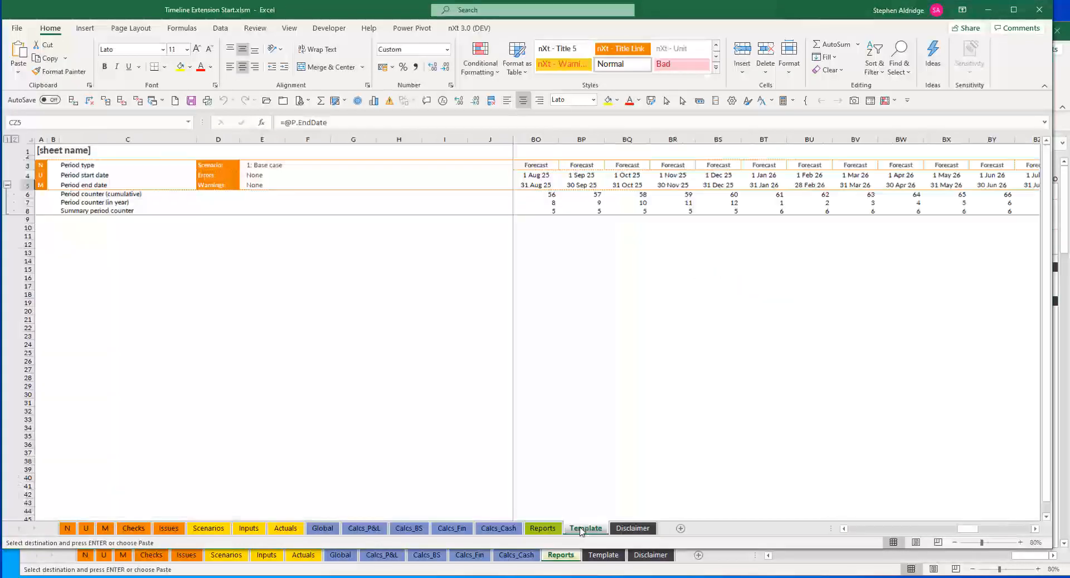
{"action": "left_click", "coordinate": [543, 528]}
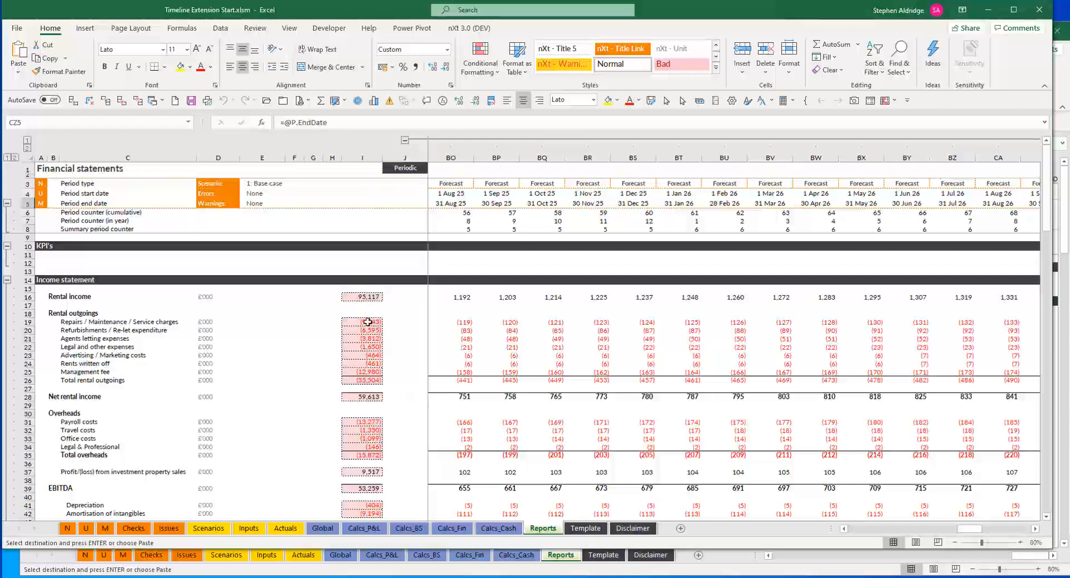
Step: Switch to the Timeline Extension Wrong workbook and inspect the range summed by the Repairs / Maintenance total in Reports cell I19
{"action": "left_click", "coordinate": [561, 556]}
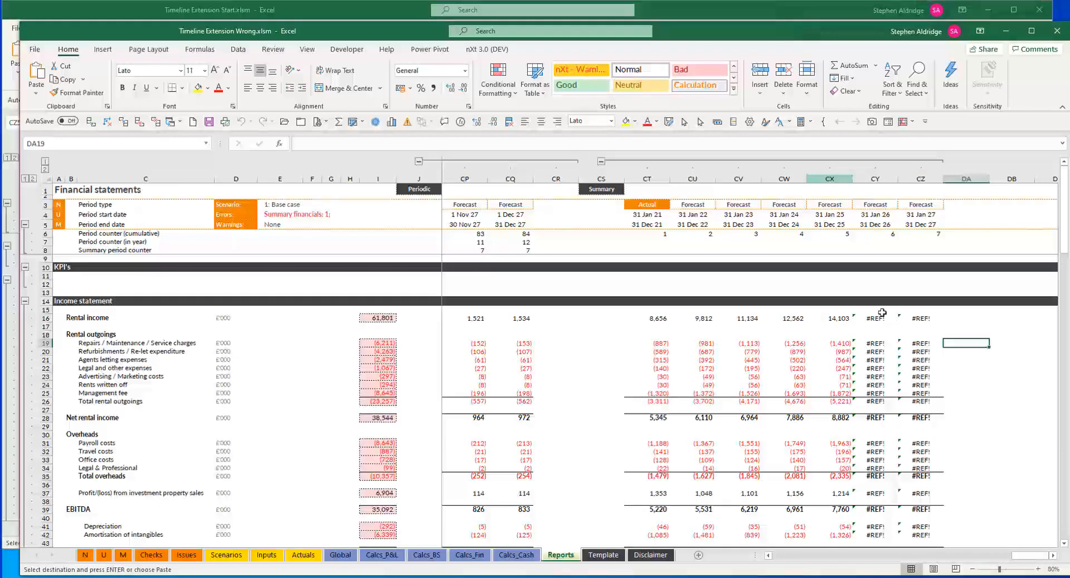
{"action": "left_click", "coordinate": [376, 343]}
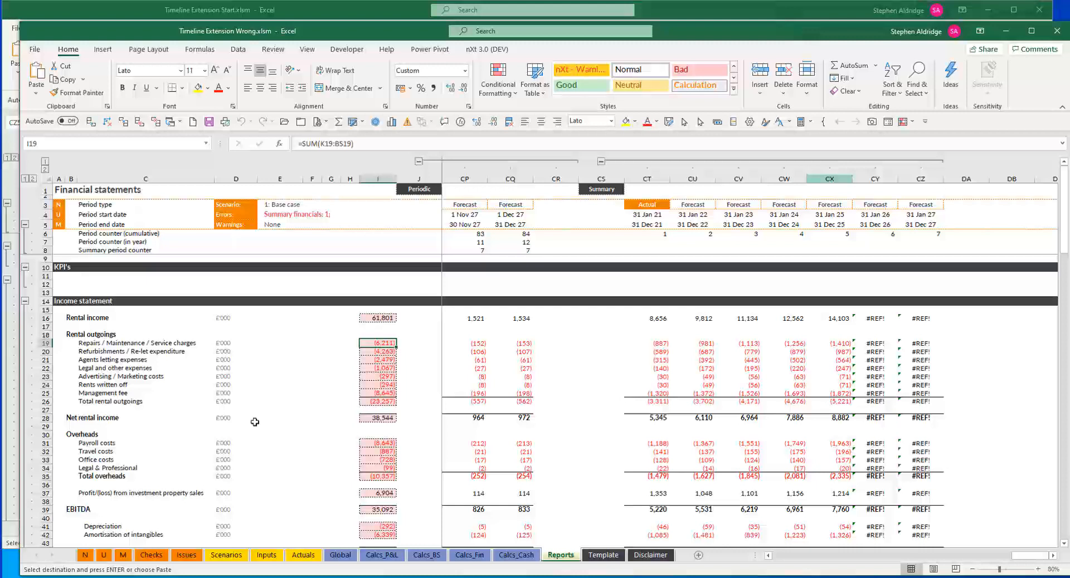
{"action": "left_click", "coordinate": [368, 143]}
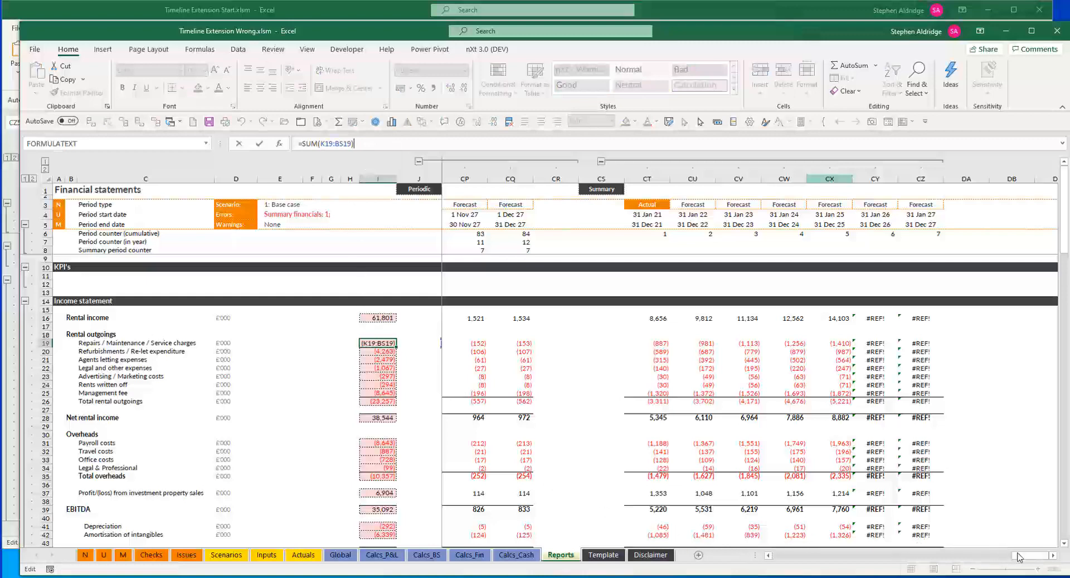
{"action": "left_click_drag", "start_coordinate": [1023, 556], "coordinate": [949, 562]}
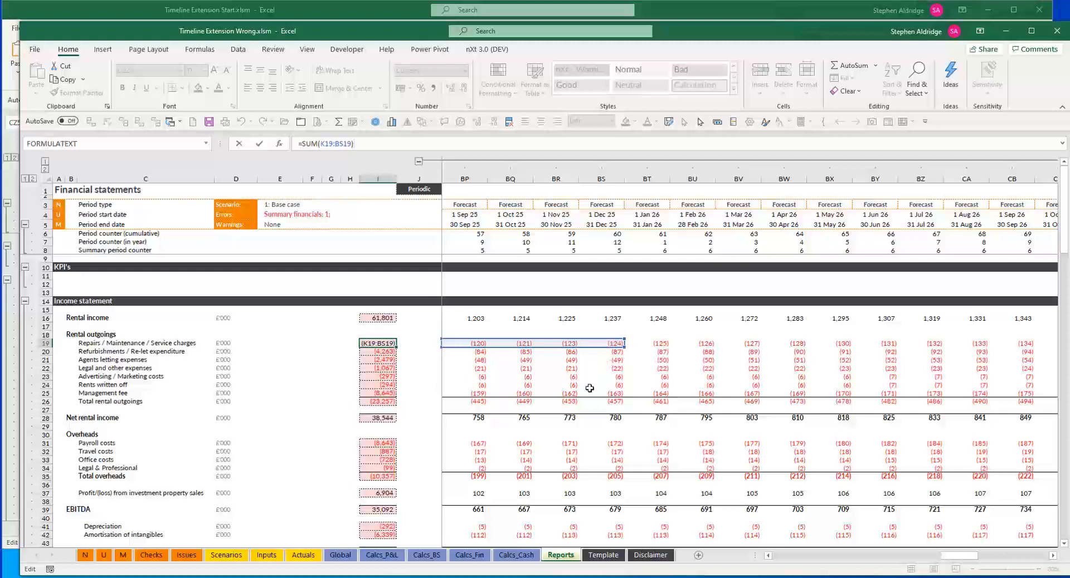
{"action": "key", "text": "Return"}
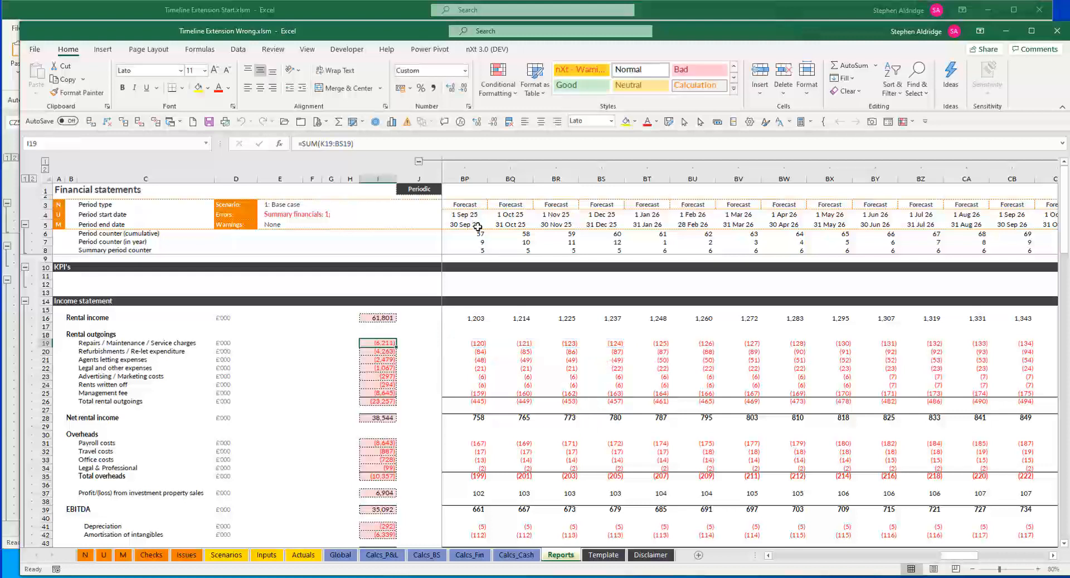
Step: Return to the Timeline Extension Start workbook and inspect the range summed in Reports cell I19 against the last monthly column
{"action": "left_click", "coordinate": [337, 13]}
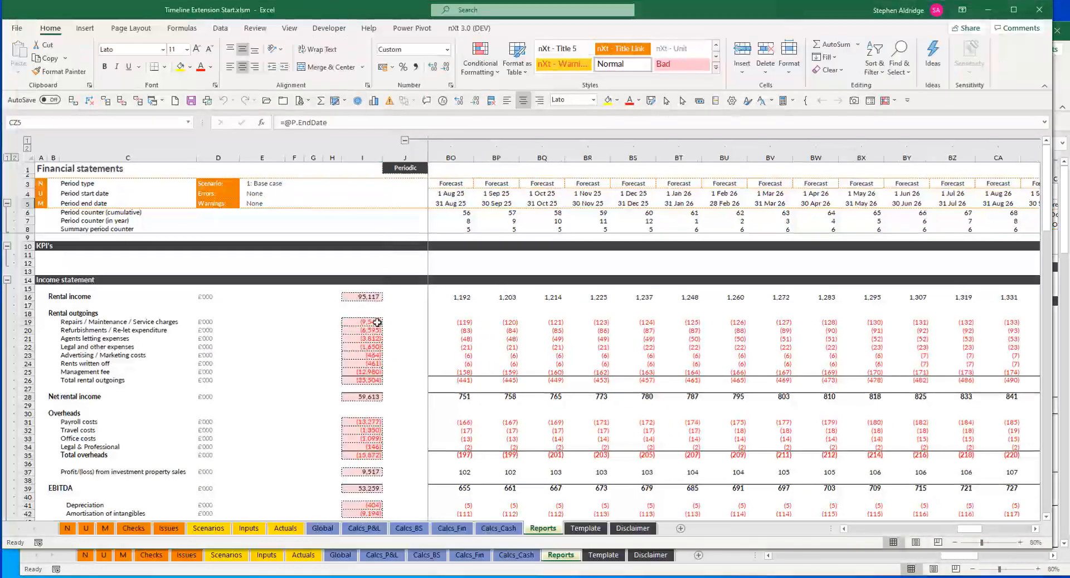
{"action": "left_click", "coordinate": [377, 323]}
{"action": "left_click", "coordinate": [342, 118]}
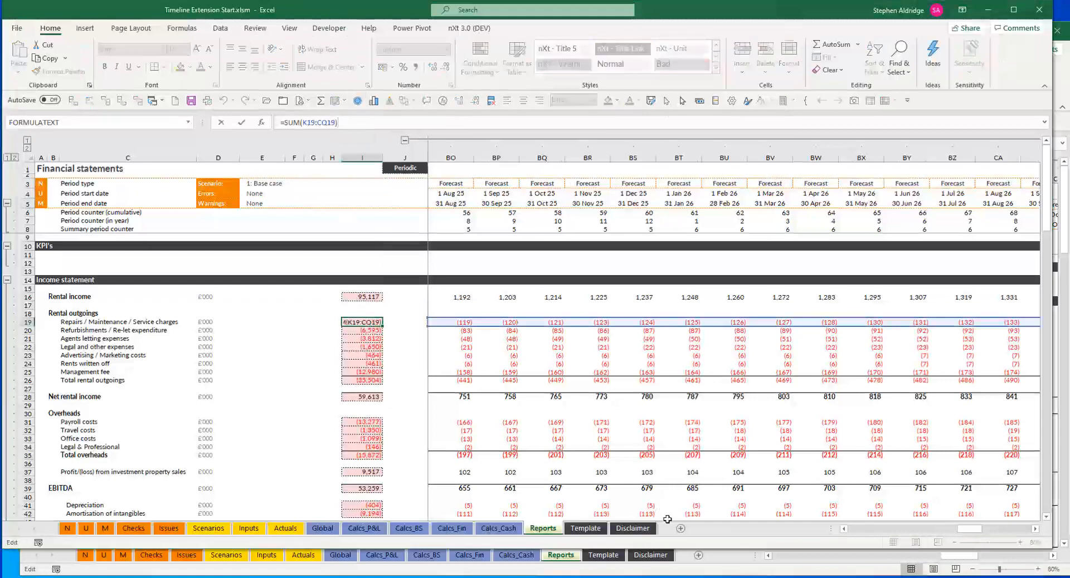
{"action": "left_click_drag", "start_coordinate": [962, 533], "coordinate": [1019, 529]}
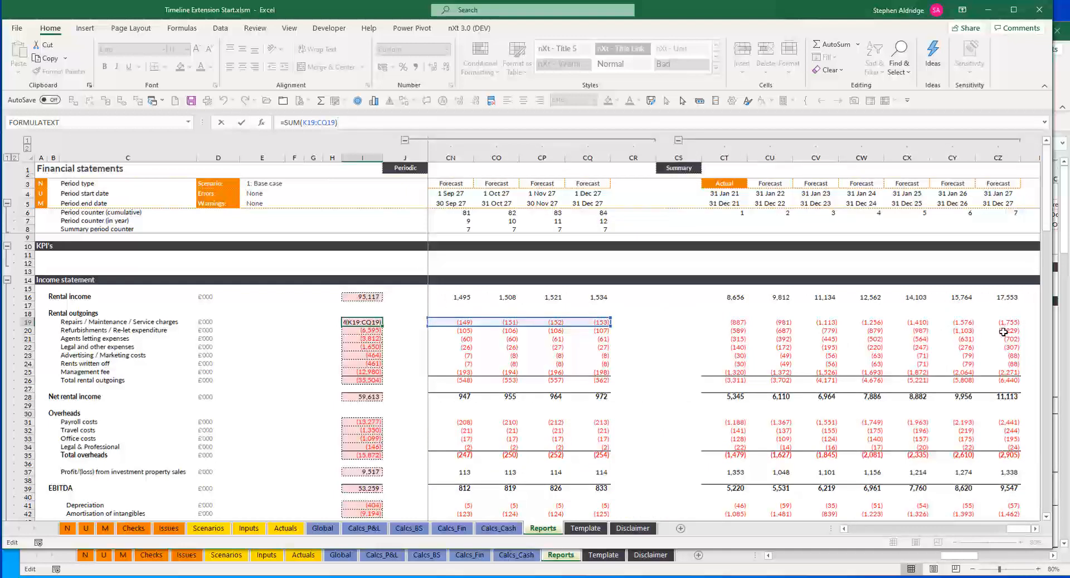
Step: Inspect the formulas in Reports cells CY19 and CP19, and check the extended timeline on the Calcs_Fin, Calcs_BS and Calcs_Cash sheets
{"action": "left_click", "coordinate": [963, 322]}
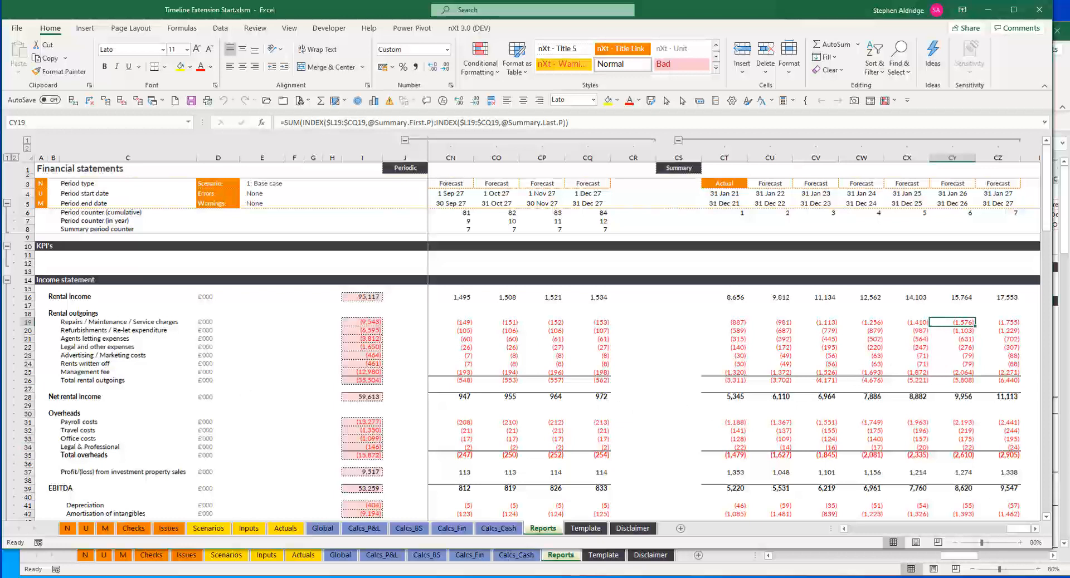
{"action": "left_click", "coordinate": [561, 322]}
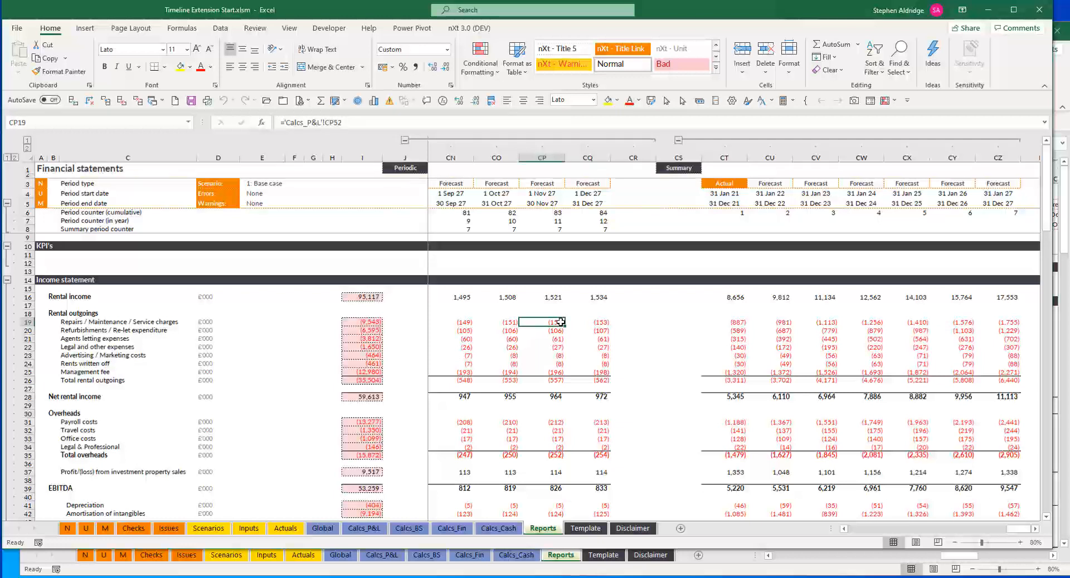
{"action": "key", "text": "ctrl+Page_Up"}
{"action": "key", "text": "ctrl+Page_Up"}
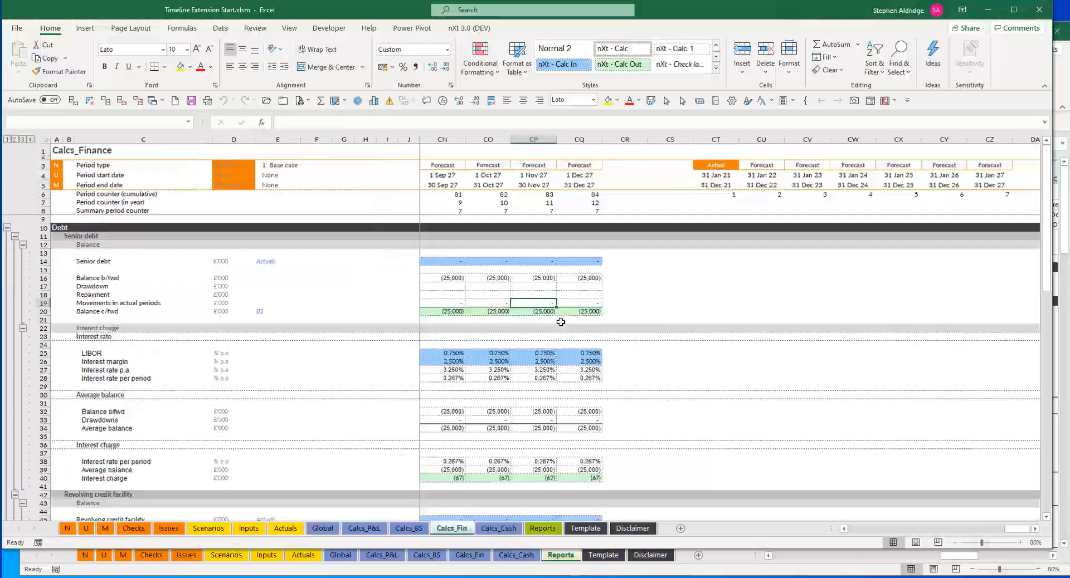
{"action": "key", "text": "ctrl+Page_Up"}
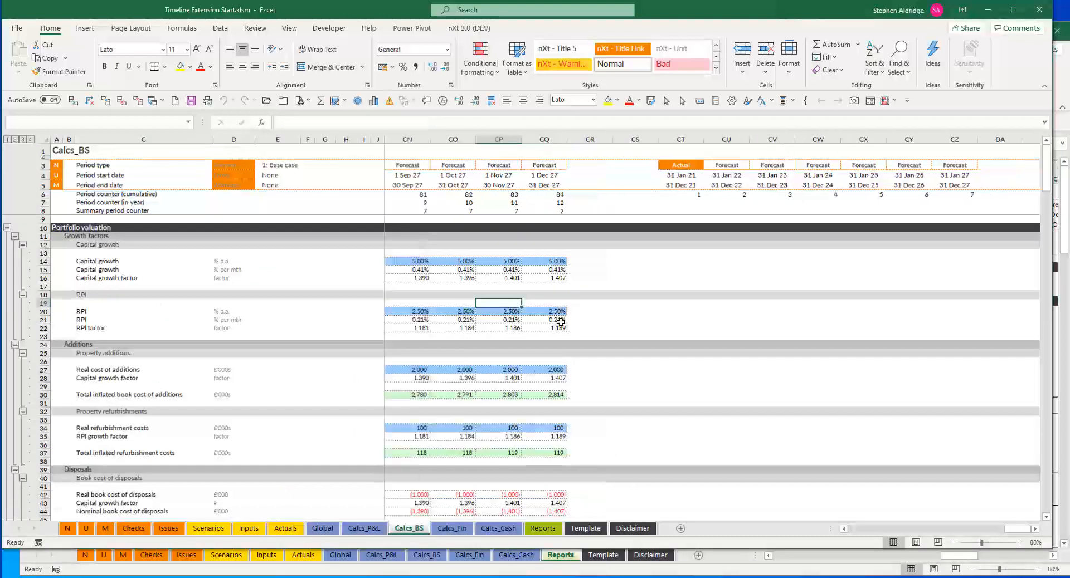
{"action": "key", "text": "ctrl+Page_Down"}
{"action": "key", "text": "ctrl+Page_Down"}
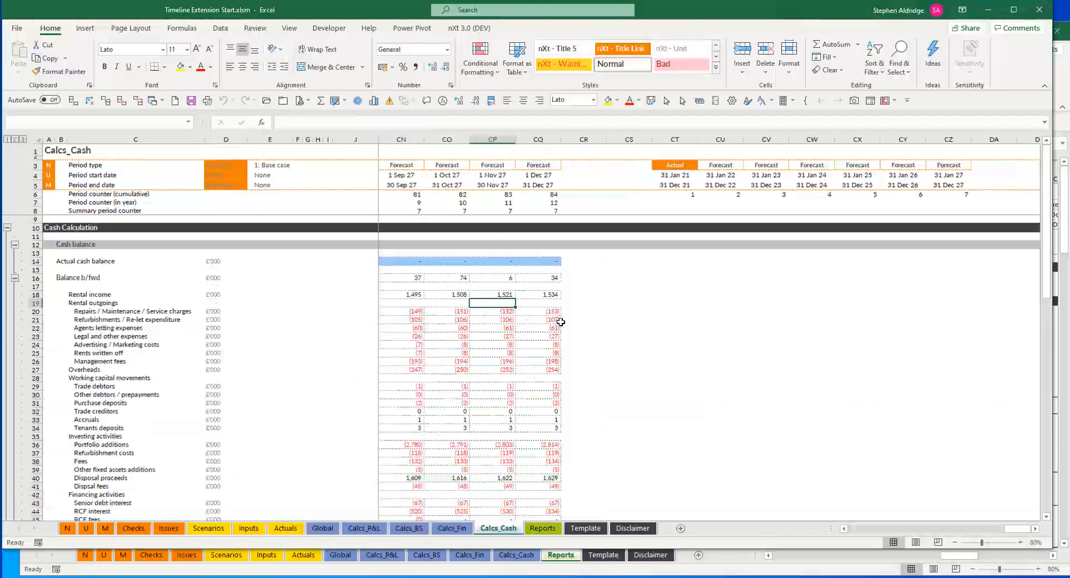
{"action": "key", "text": "ctrl+Page_Down"}
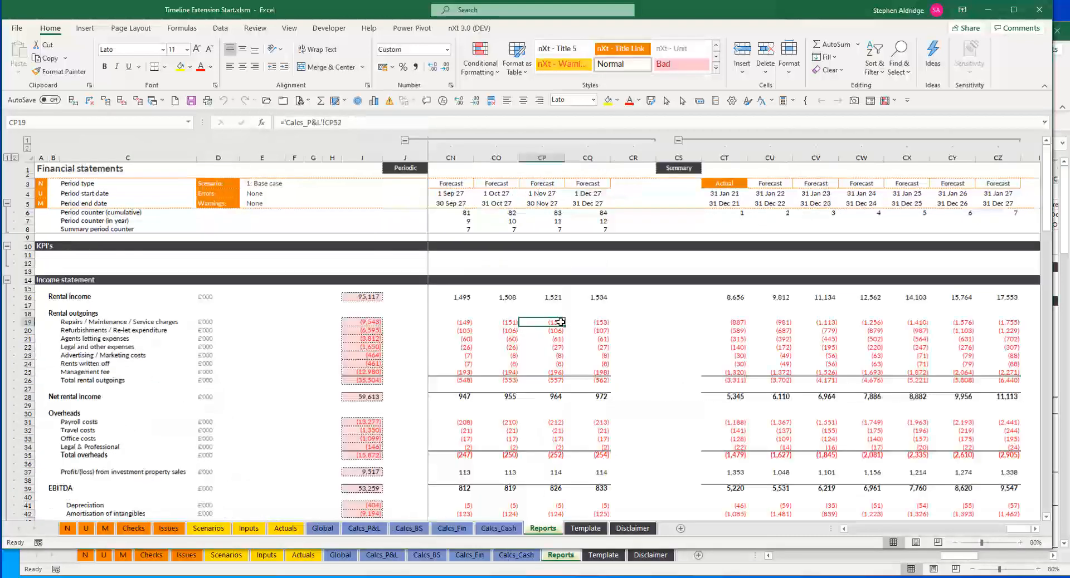
Step: Compare Reports cell CQ19 and the annual summary columns between the Timeline Extension Start and Timeline Extension Wrong workbooks
{"action": "key", "text": "Right"}
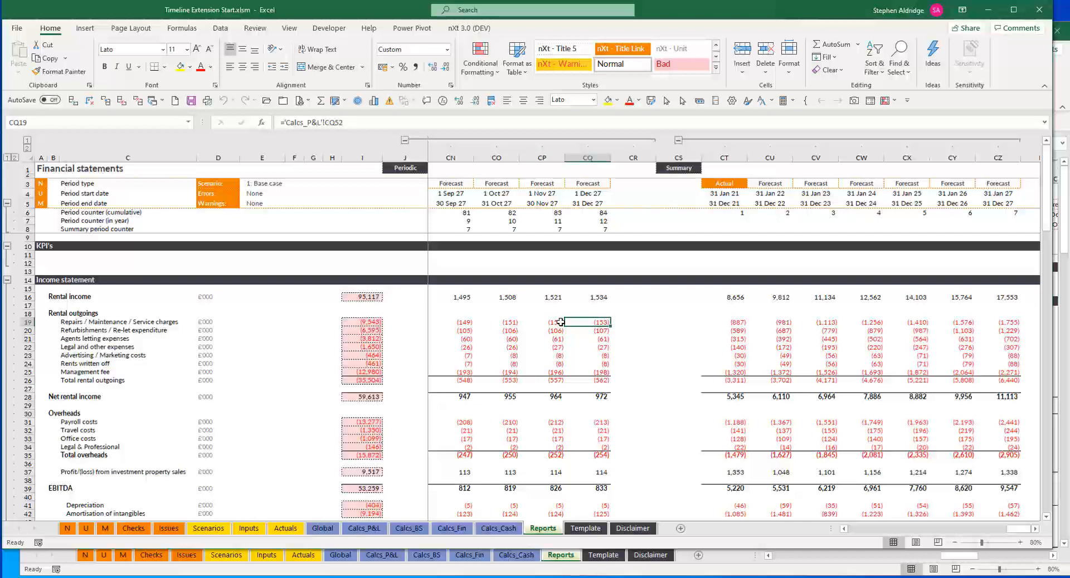
{"action": "key", "text": "alt+Tab"}
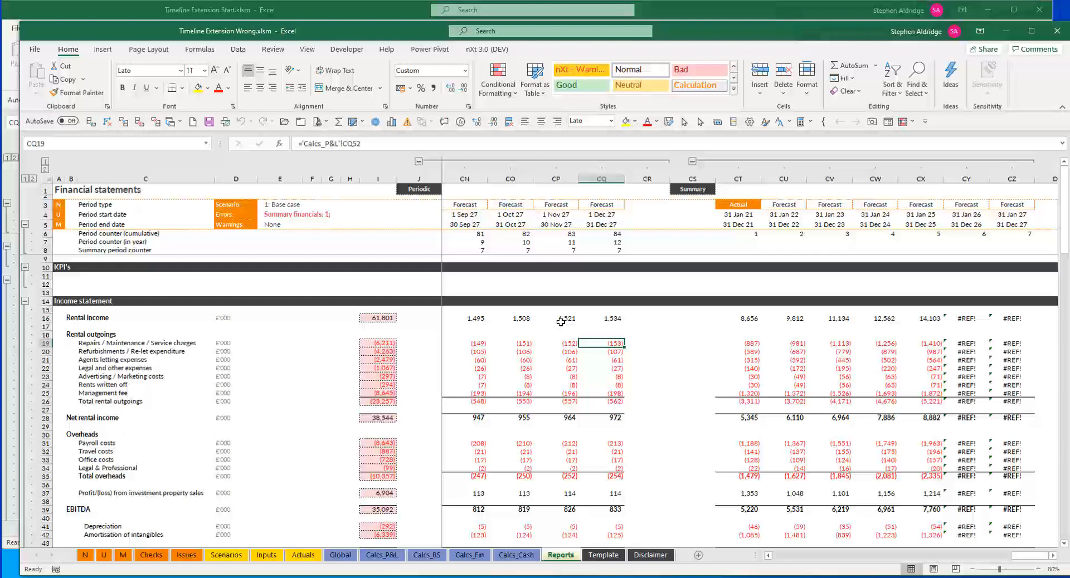
{"action": "key", "text": "alt+Tab"}
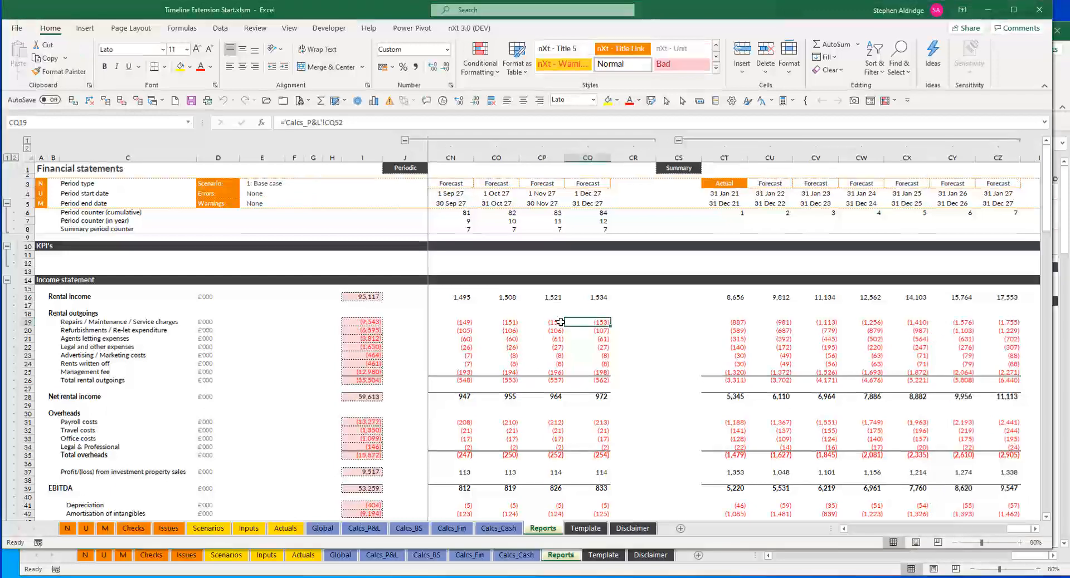
{"action": "key", "text": "alt+Tab"}
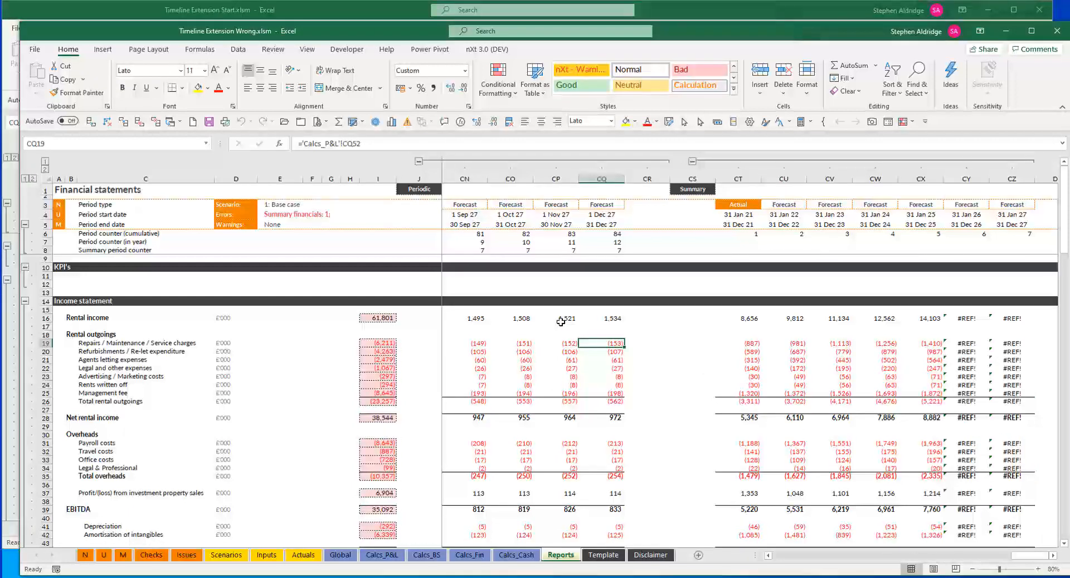